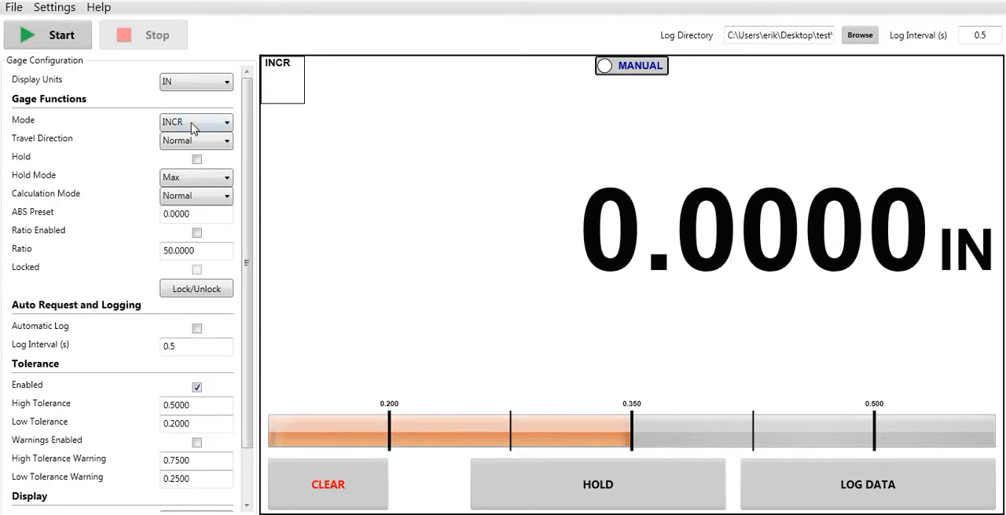
Hide the gage configuration settings and show them again
{"action": "left_click", "coordinate": [57, 8]}
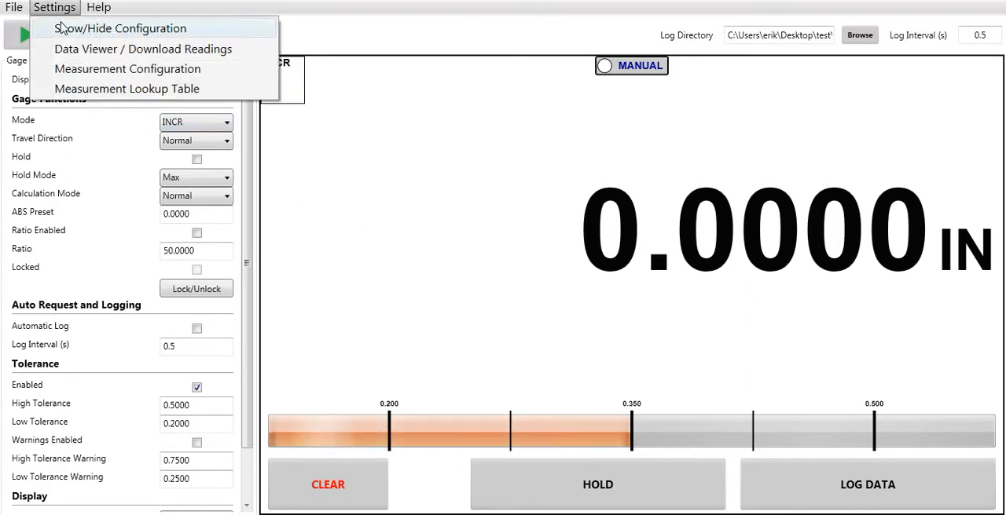
{"action": "left_click", "coordinate": [61, 27]}
{"action": "left_click", "coordinate": [62, 10]}
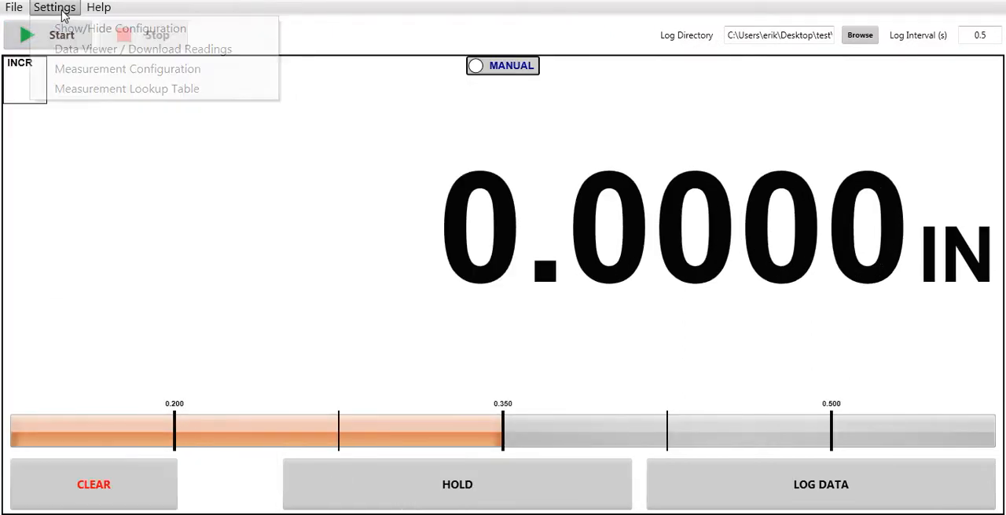
{"action": "left_click", "coordinate": [62, 29]}
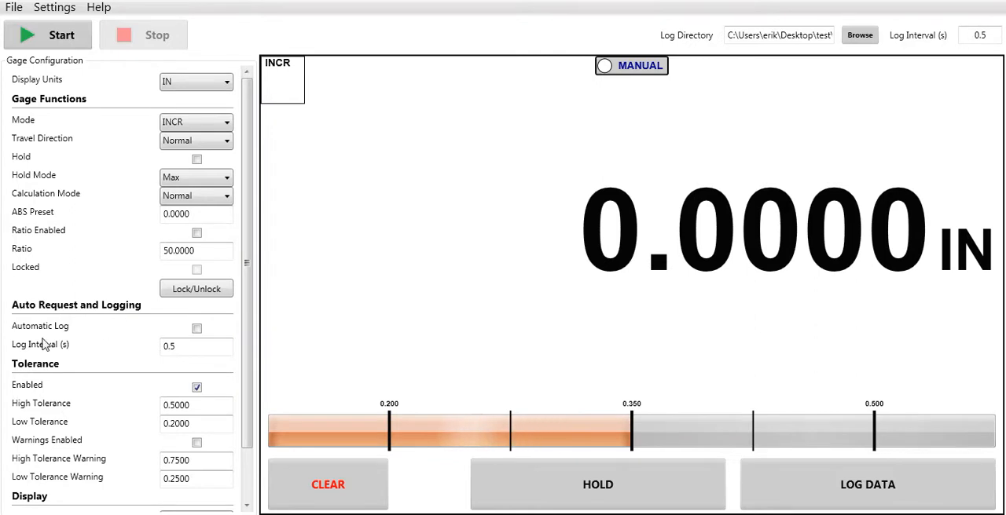
Clear the gage reading to zero at two different plunger positions in INCR mode
{"action": "left_click", "coordinate": [336, 477]}
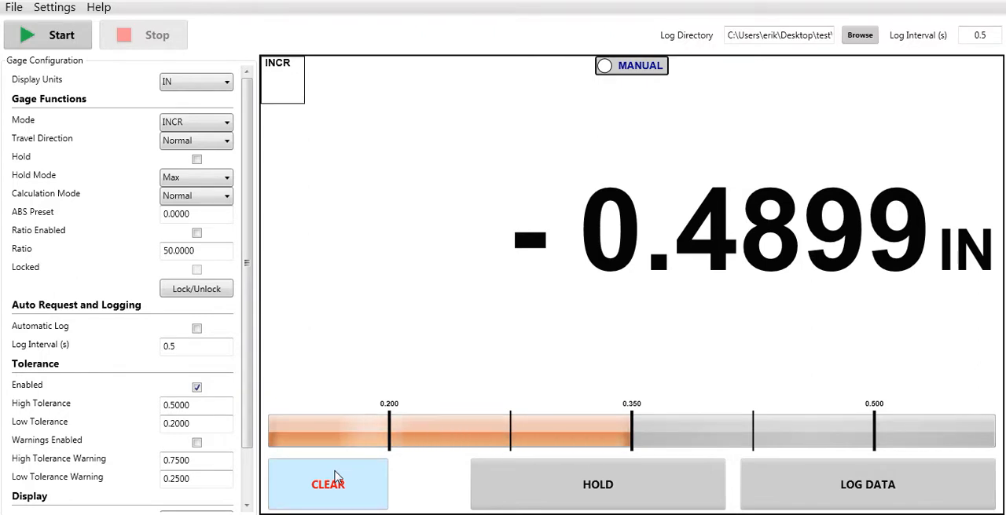
{"action": "left_click", "coordinate": [335, 477]}
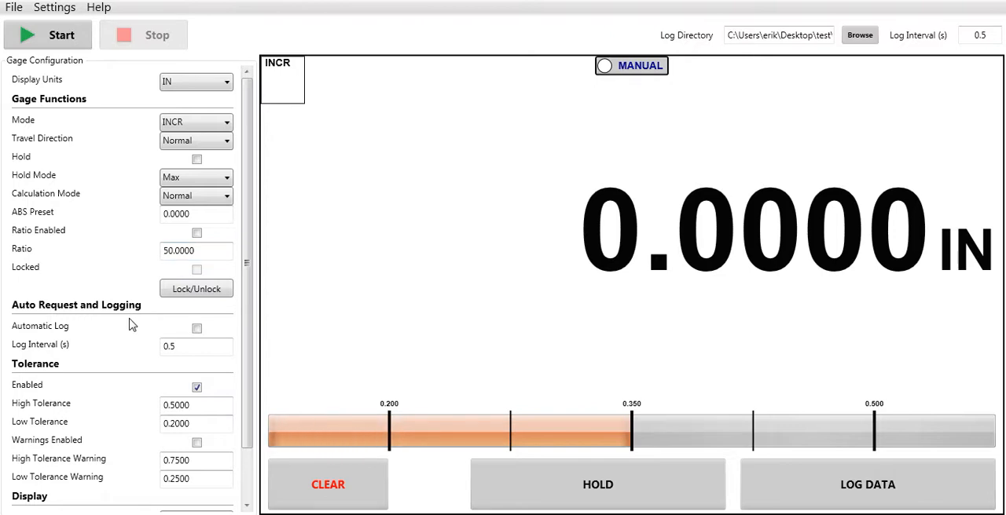
Run automatic logging at the 0.5-second interval with the Data Viewer open, and stop it after capturing readings
{"action": "left_click", "coordinate": [197, 329]}
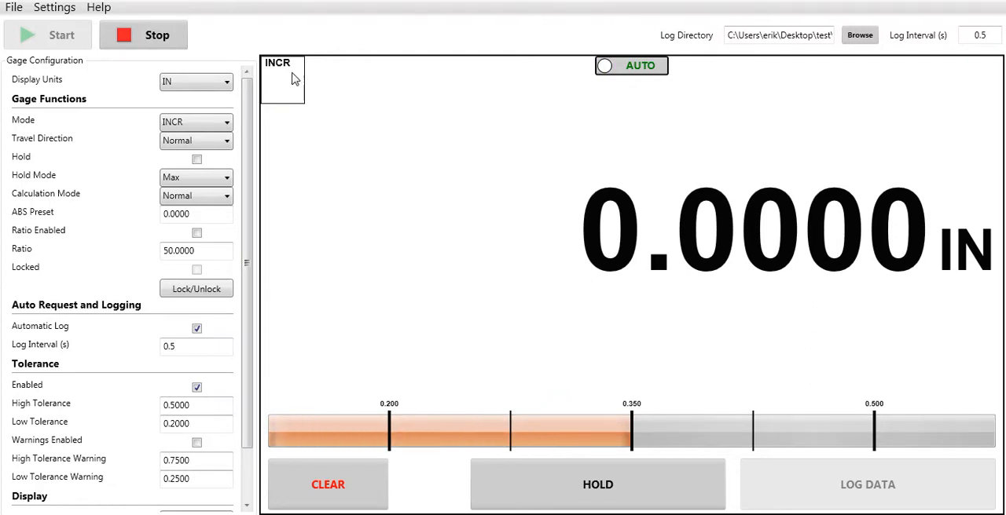
{"action": "left_click", "coordinate": [56, 8]}
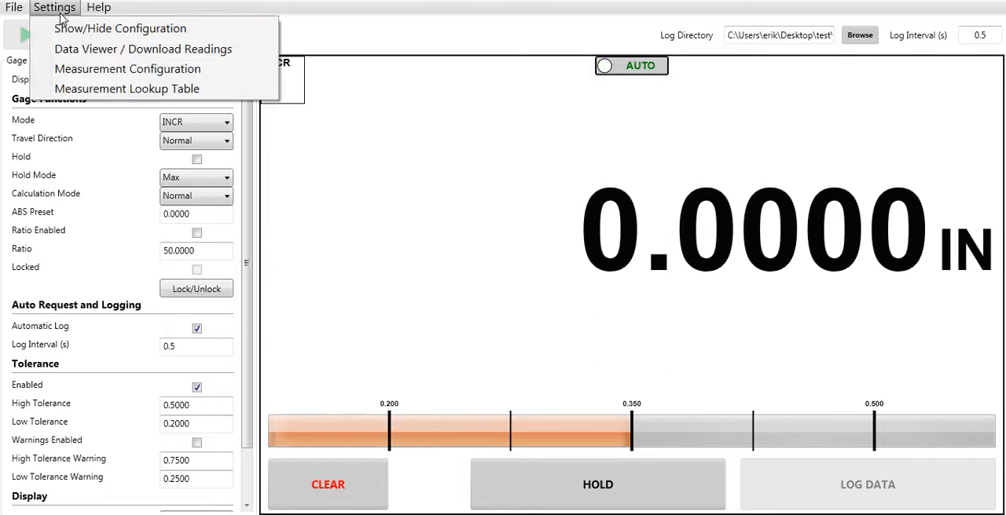
{"action": "left_click", "coordinate": [68, 53]}
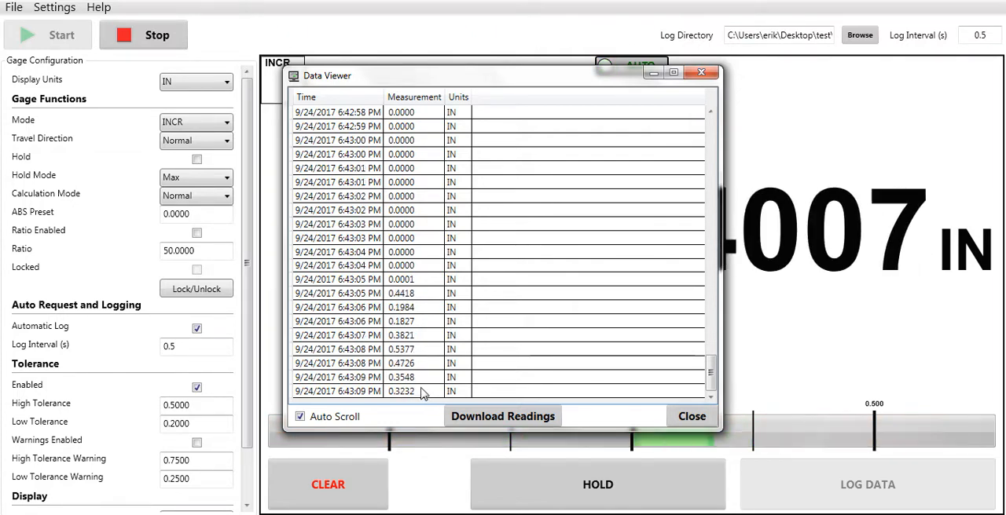
{"action": "left_click", "coordinate": [157, 43]}
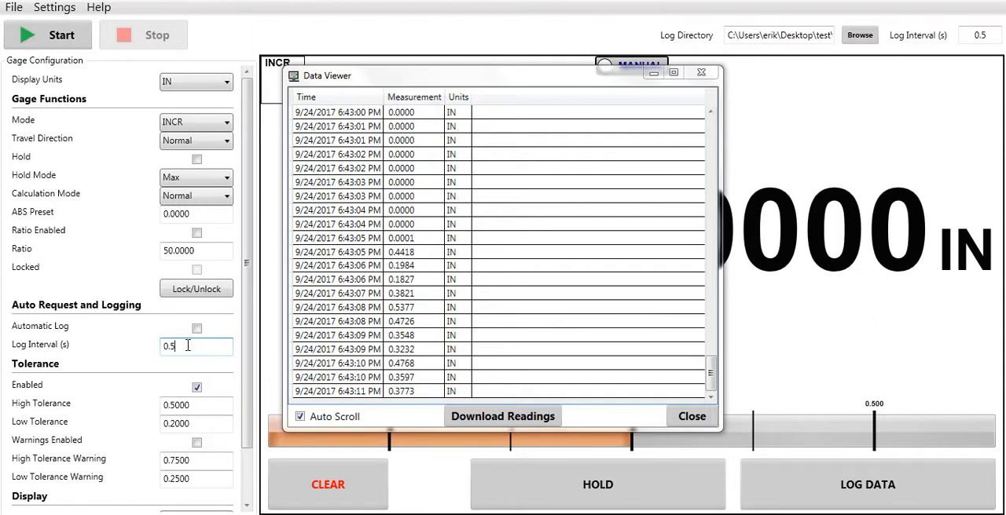
Set the log interval to 1 second, and run automatic logging at that rate before stopping it
{"action": "key", "text": "BackSpace"}
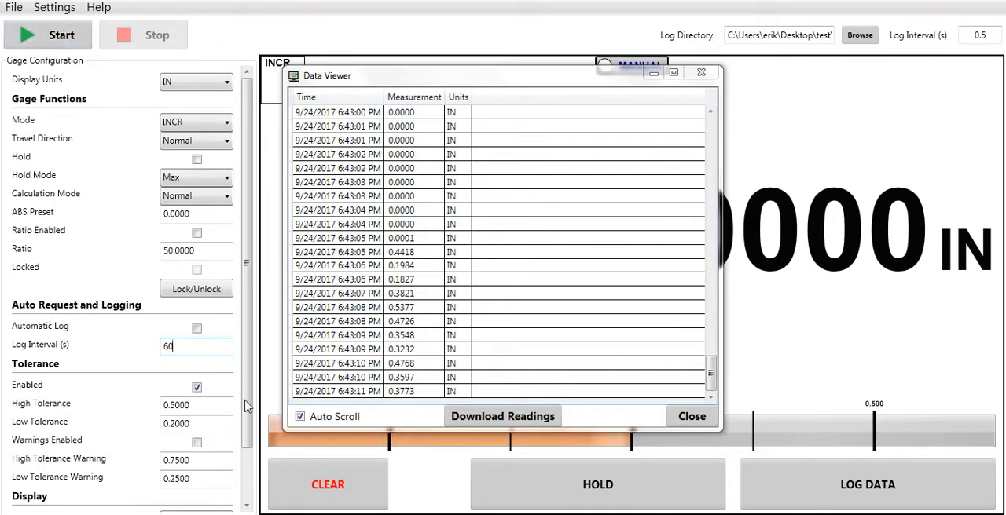
{"action": "key", "text": "BackSpace"}
{"action": "key", "text": "BackSpace"}
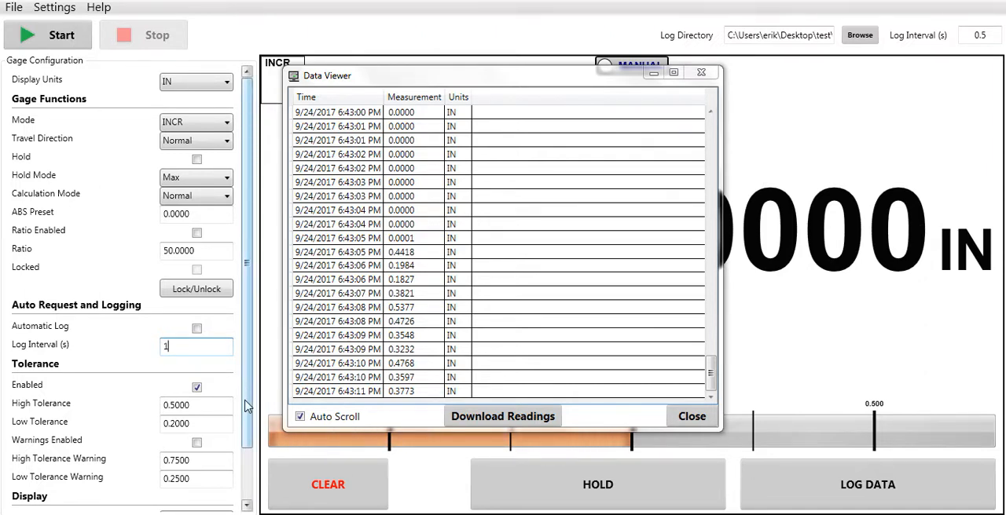
{"action": "type", "text": "1"}
{"action": "left_click", "coordinate": [51, 34]}
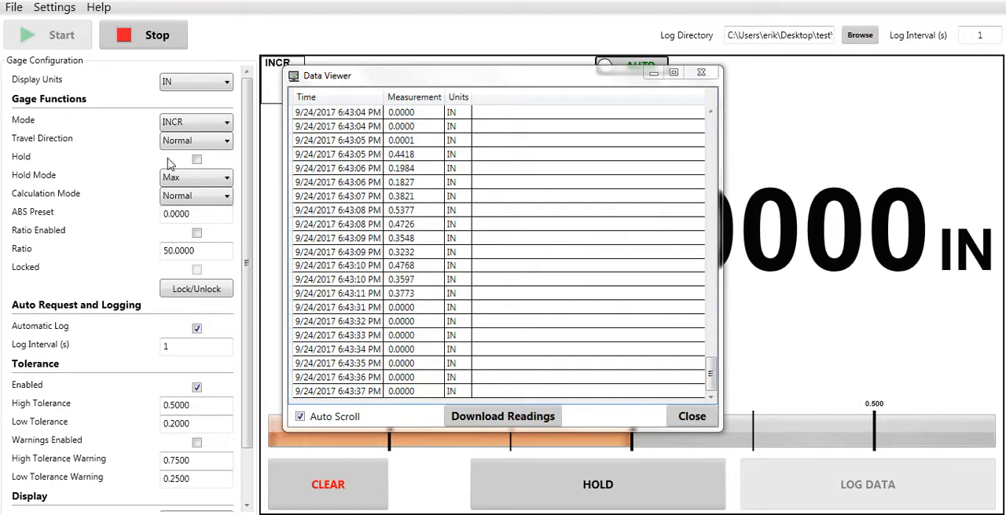
{"action": "left_click", "coordinate": [145, 45]}
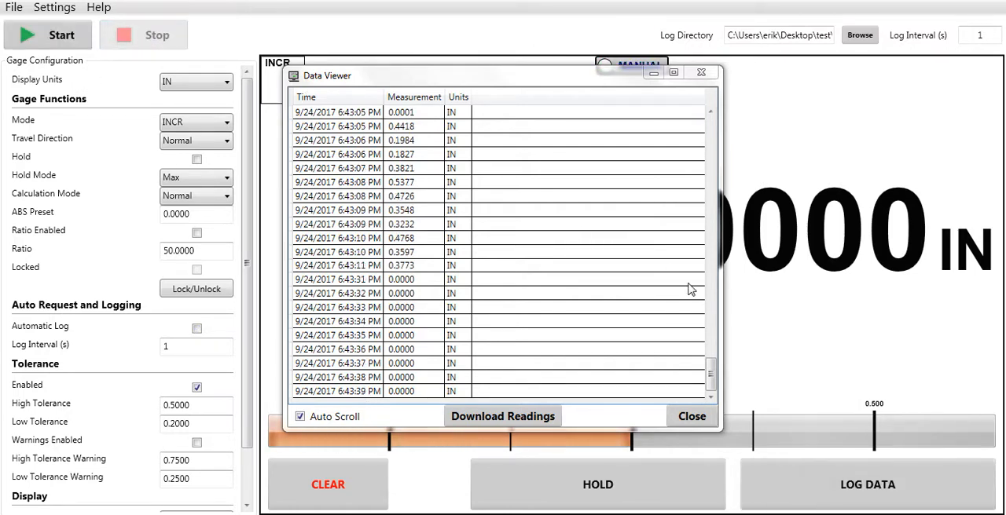
Log four individual gage readings manually into the Data Viewer
{"action": "left_click", "coordinate": [894, 481]}
{"action": "left_click", "coordinate": [894, 481]}
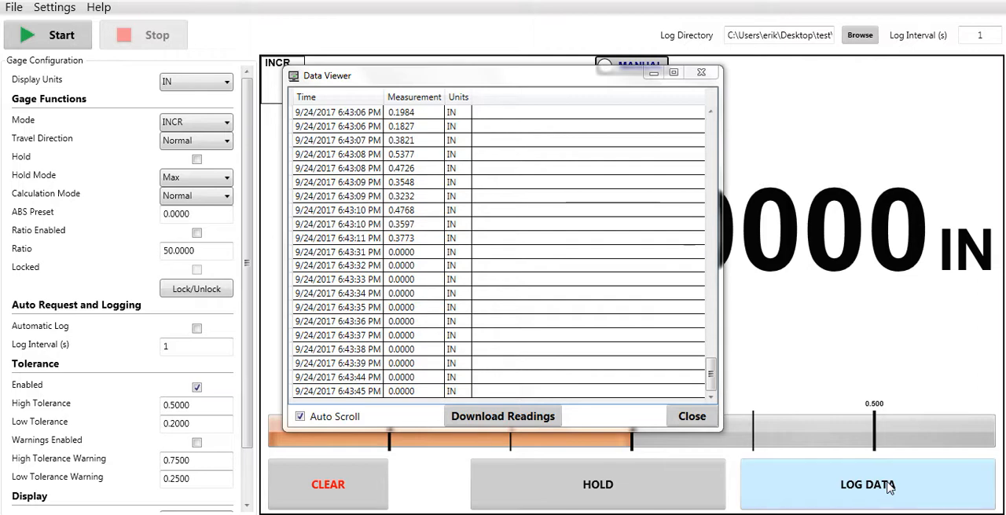
{"action": "left_click", "coordinate": [890, 486]}
{"action": "left_click", "coordinate": [887, 481]}
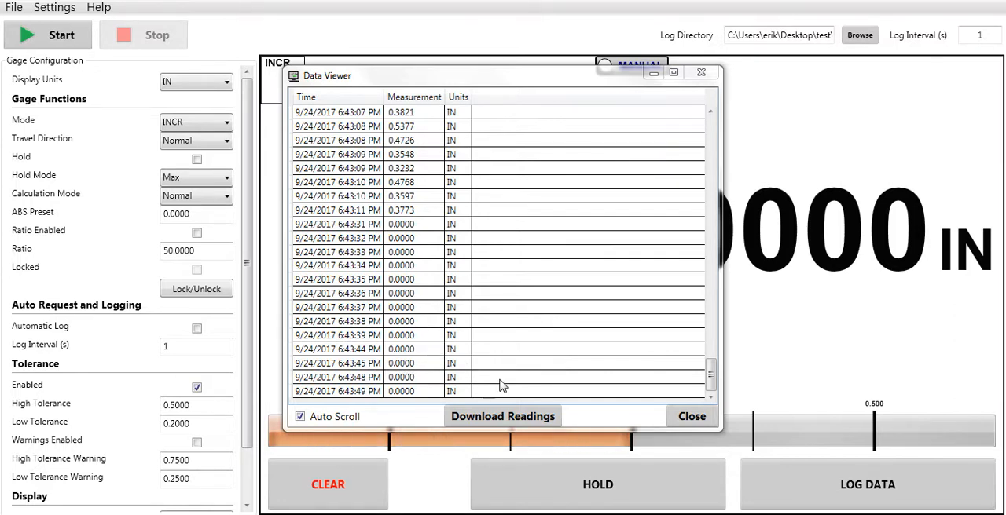
Download the logged readings from the Data Viewer and close it
{"action": "left_click", "coordinate": [495, 415]}
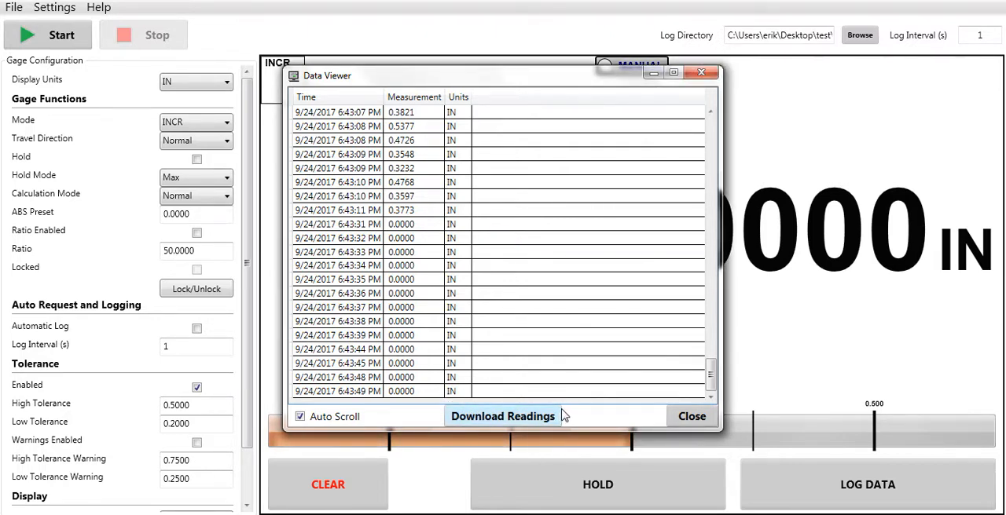
{"action": "left_click", "coordinate": [681, 420]}
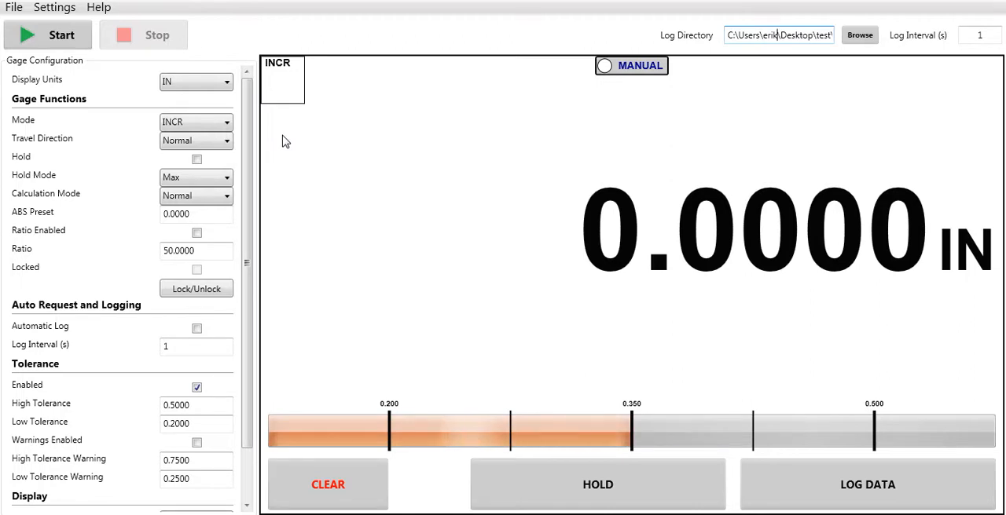
Switch the display units to MM and back to IN
{"action": "left_click", "coordinate": [230, 87]}
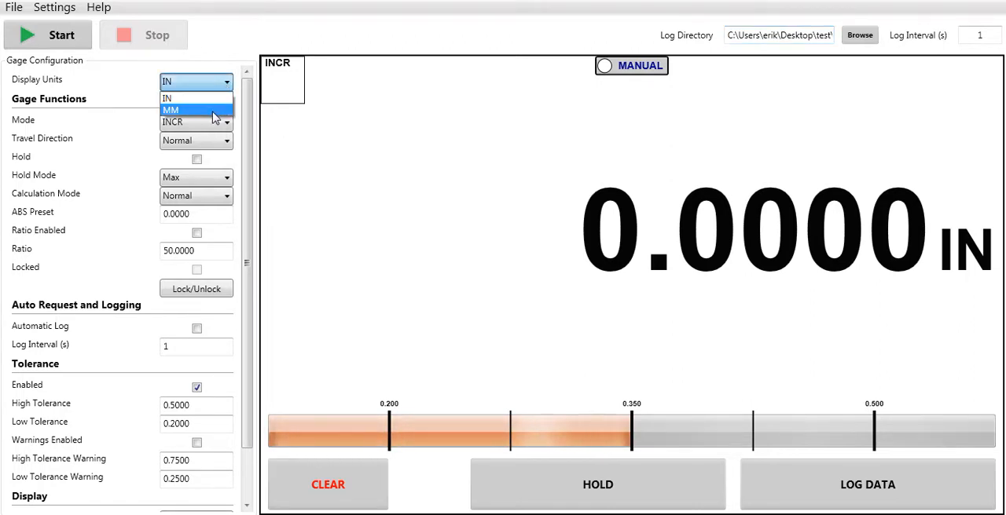
{"action": "left_click", "coordinate": [214, 111]}
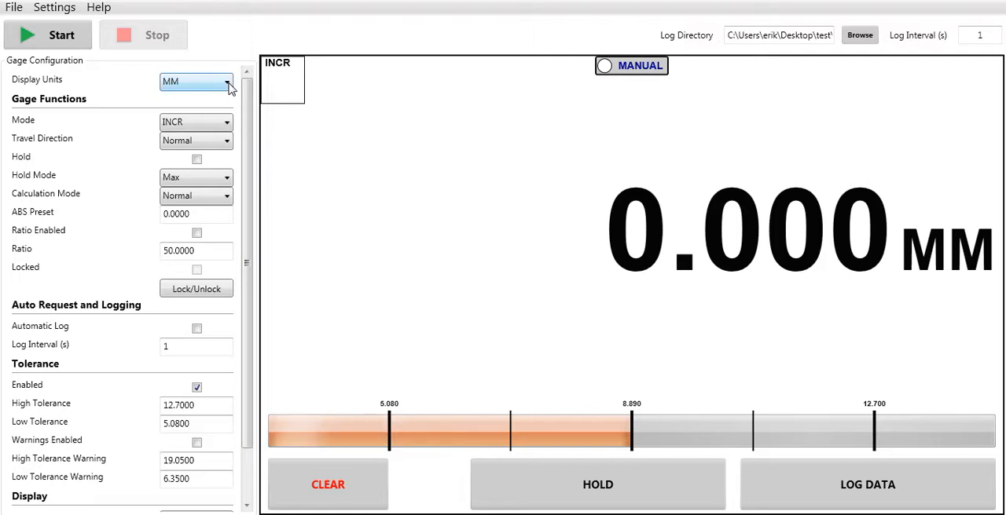
{"action": "left_click", "coordinate": [228, 87]}
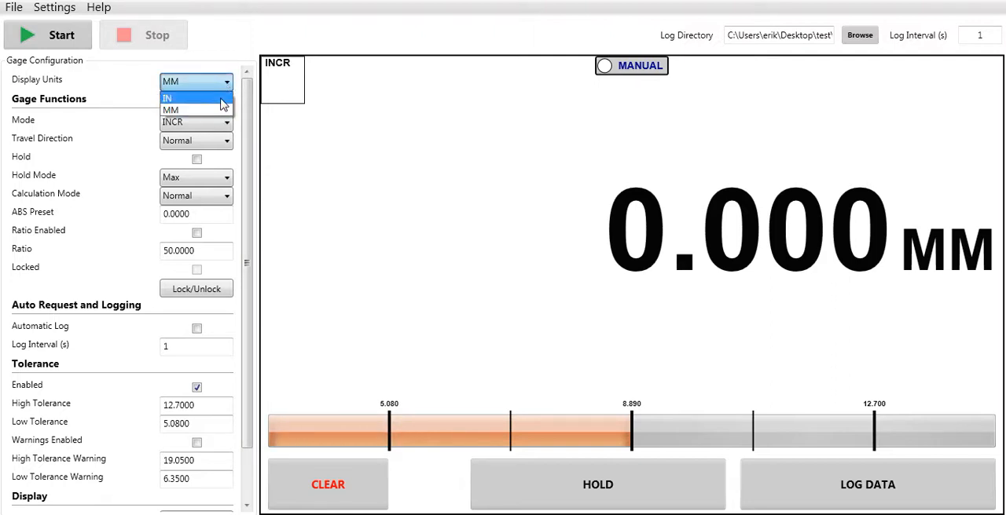
{"action": "left_click", "coordinate": [223, 99]}
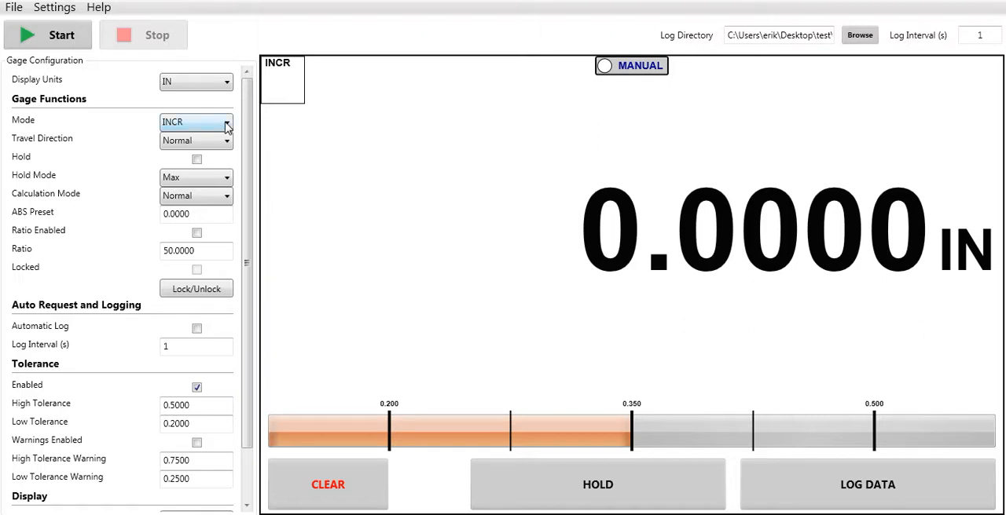
Set the gage mode to ABS and the ABS preset to 10
{"action": "left_click", "coordinate": [227, 126]}
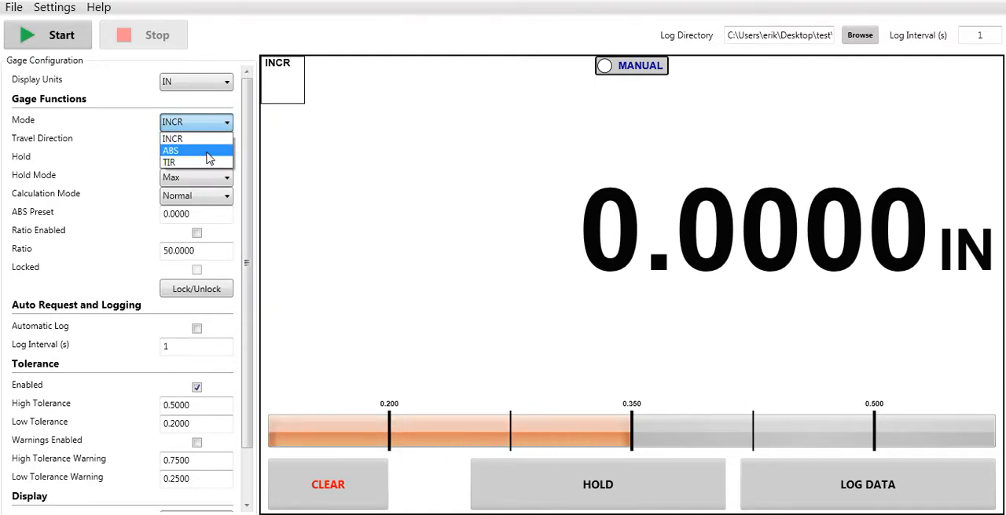
{"action": "left_click", "coordinate": [206, 151]}
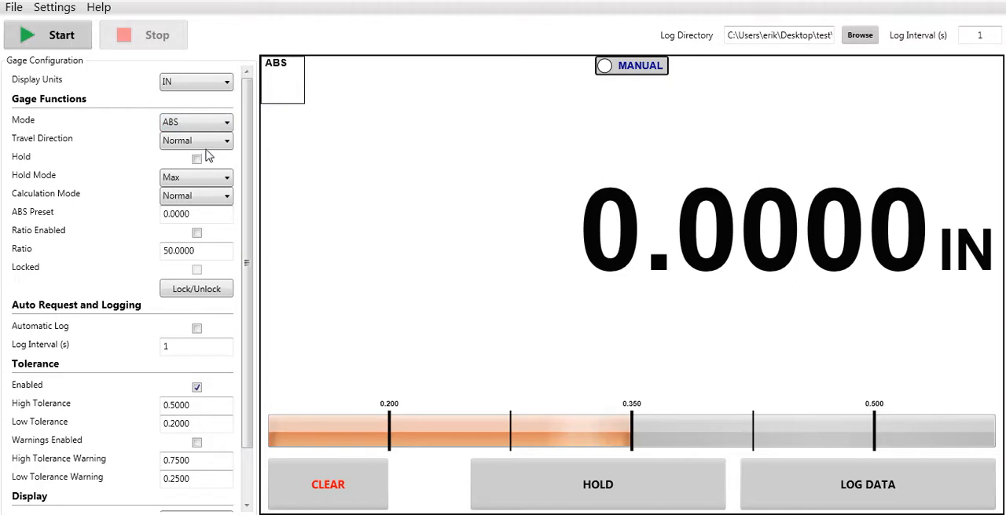
{"action": "left_click", "coordinate": [168, 220]}
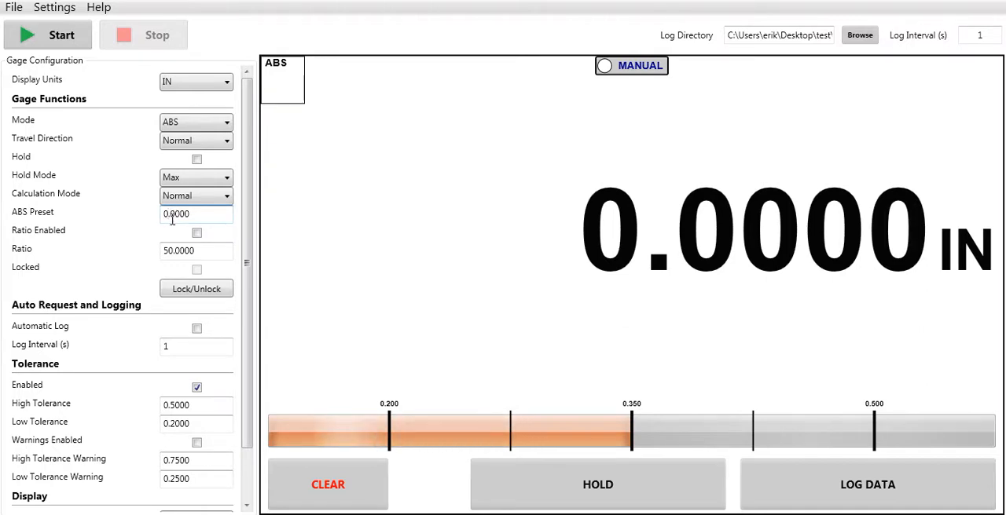
{"action": "key", "text": "BackSpace"}
{"action": "key", "text": "BackSpace"}
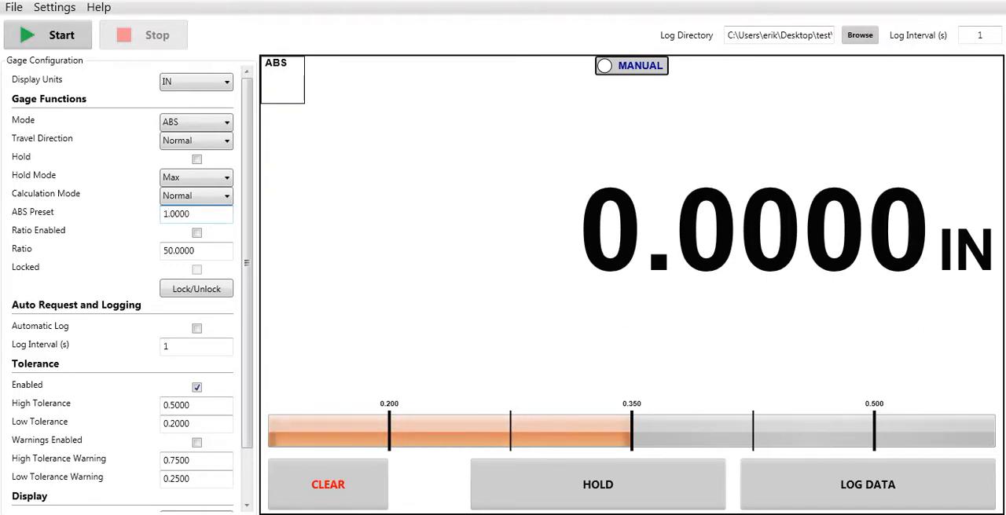
{"action": "key", "text": "Return"}
{"action": "key", "text": "BackSpace"}
{"action": "type", "text": "10"}
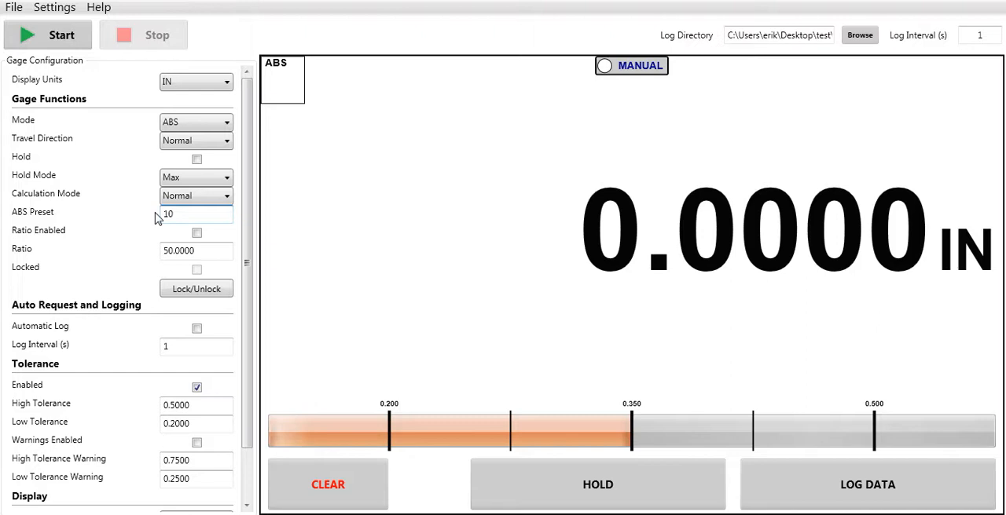
{"action": "key", "text": "Return"}
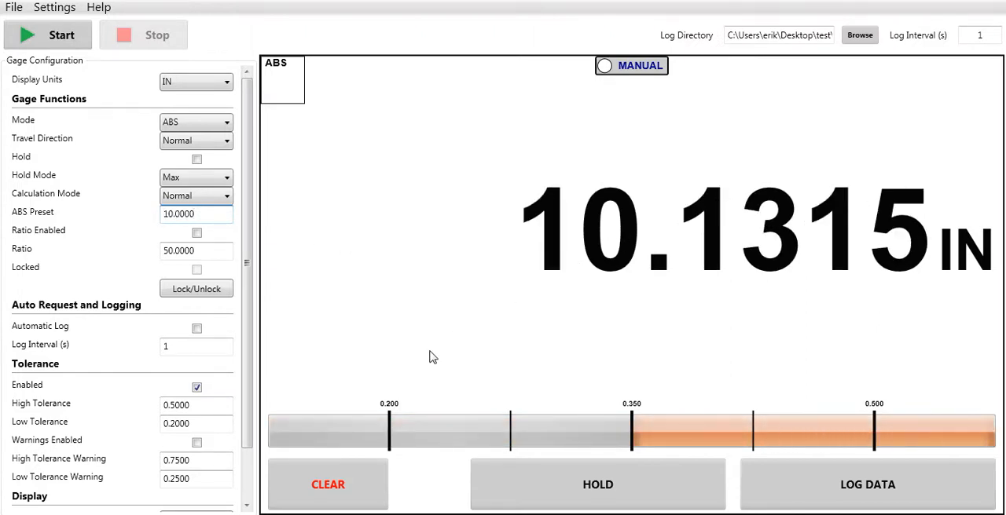
Reset the gage reading to the ABS preset four times at different plunger positions
{"action": "left_click", "coordinate": [359, 506]}
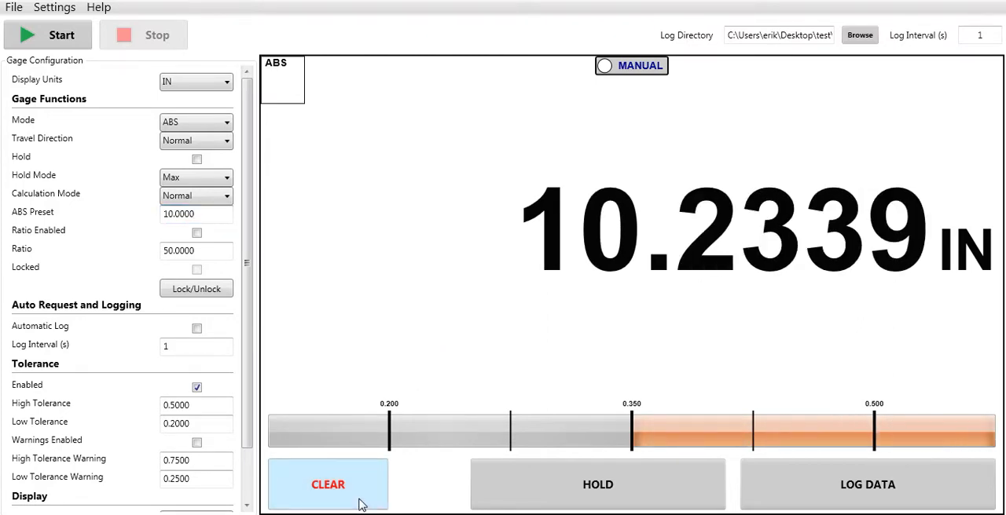
{"action": "left_click", "coordinate": [359, 507]}
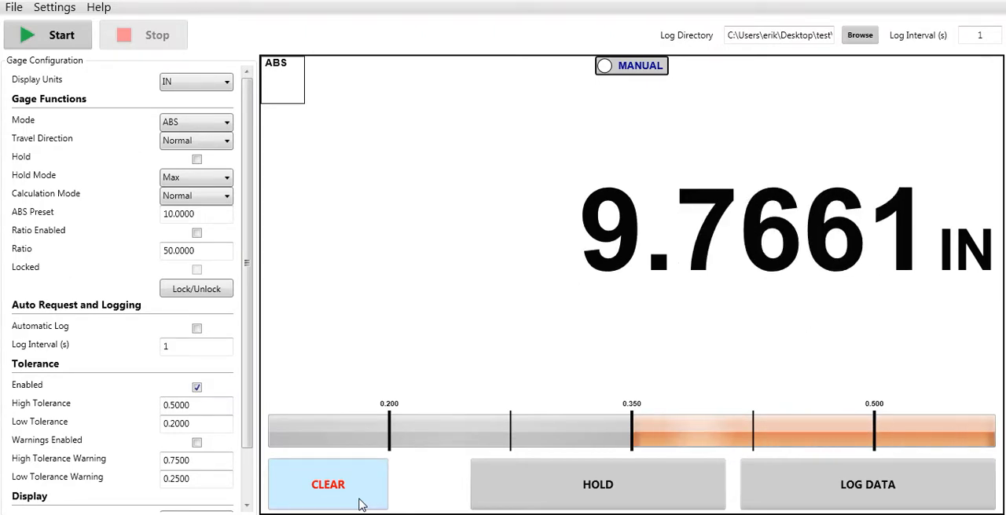
{"action": "left_click", "coordinate": [360, 505]}
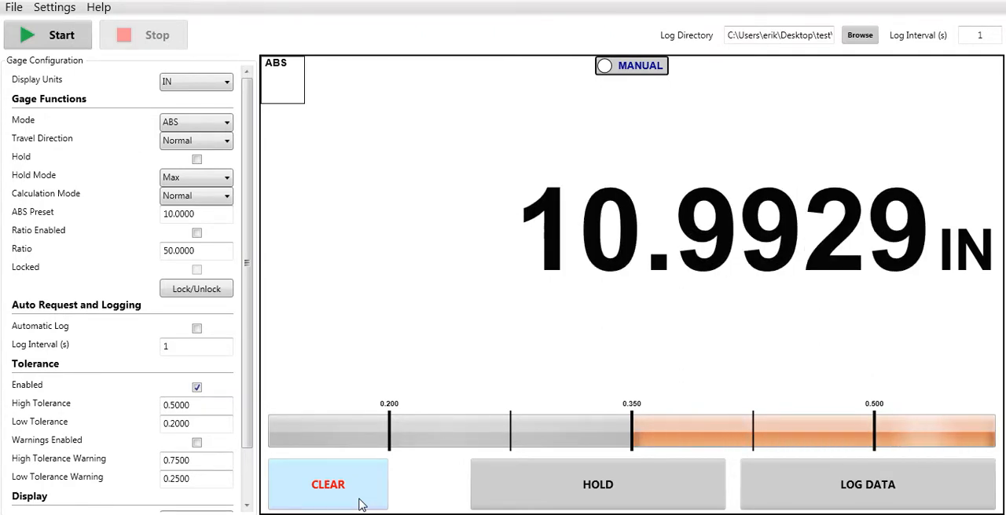
{"action": "left_click", "coordinate": [361, 504]}
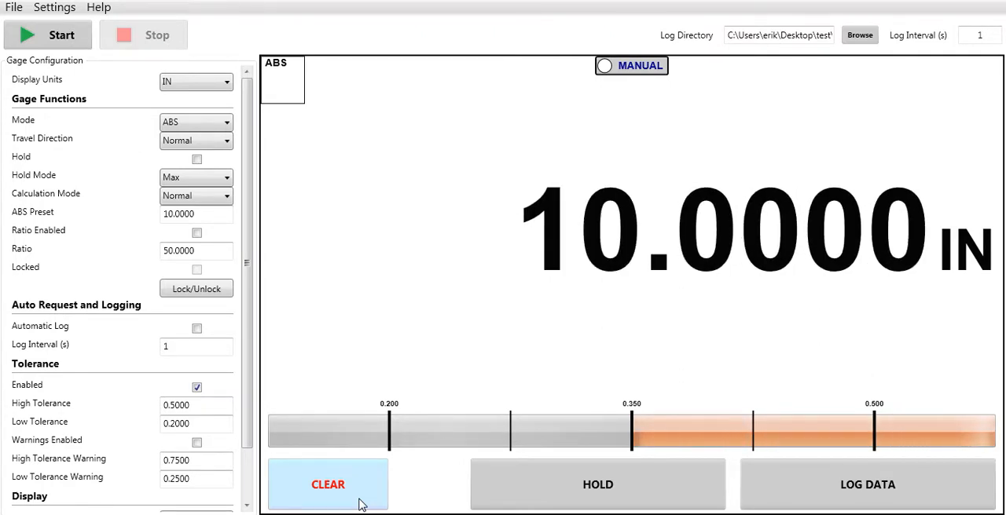
Set the gage mode back to INCR and enable the ratio function
{"action": "left_click", "coordinate": [228, 127]}
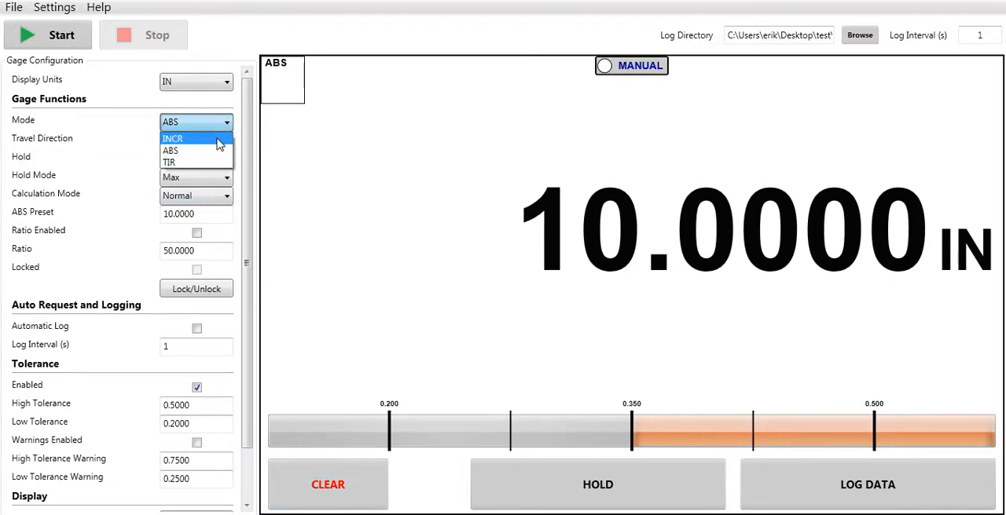
{"action": "left_click", "coordinate": [220, 140]}
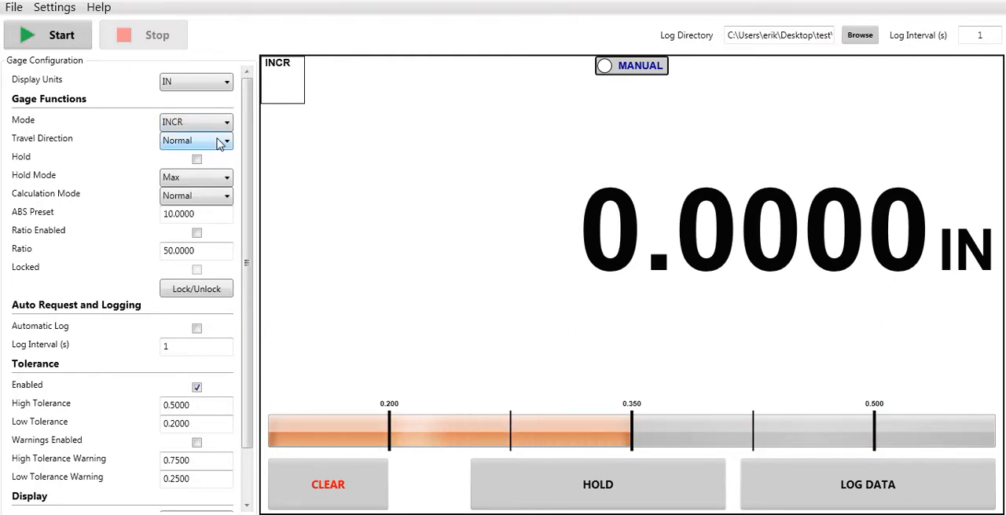
{"action": "left_click", "coordinate": [197, 233]}
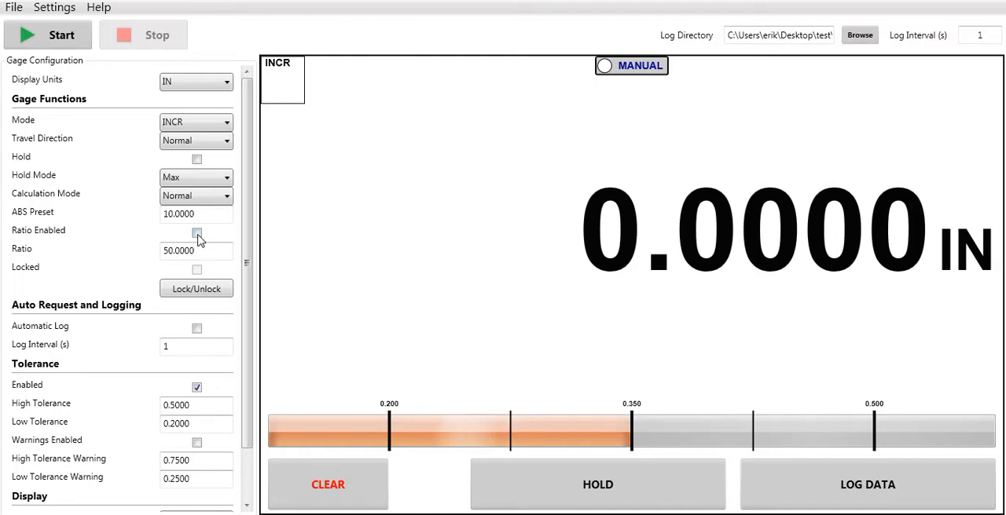
{"action": "left_click", "coordinate": [197, 235]}
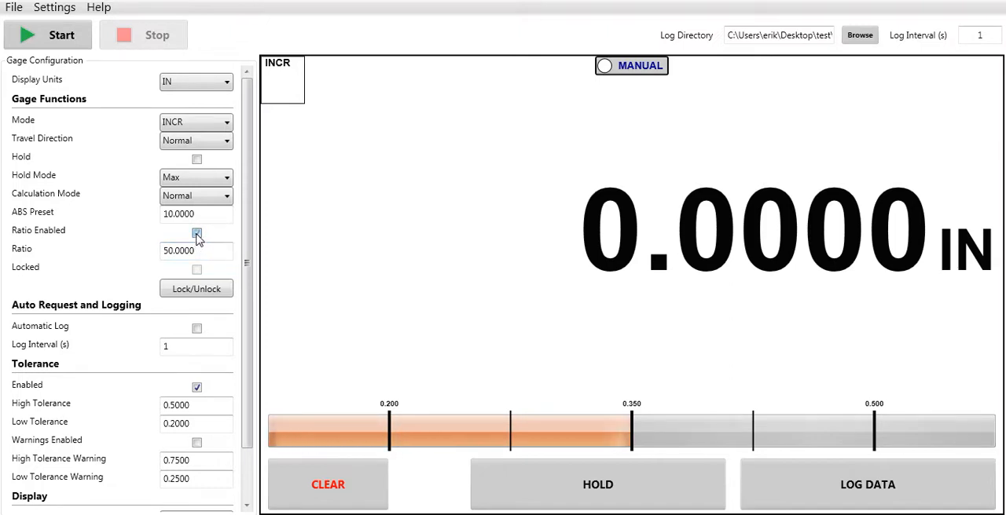
Enable the ratio function and set the ratio to .5
{"action": "left_click", "coordinate": [196, 234]}
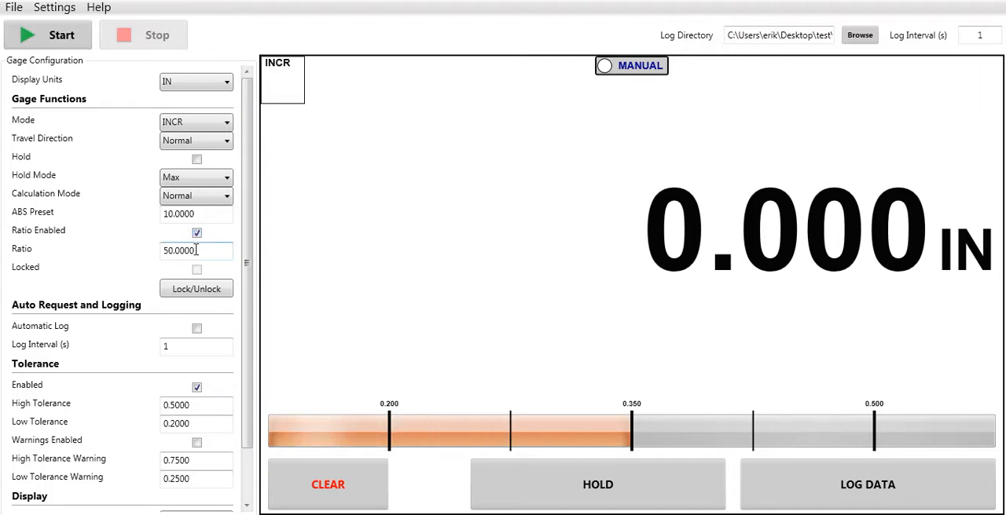
{"action": "key", "text": "Tab"}
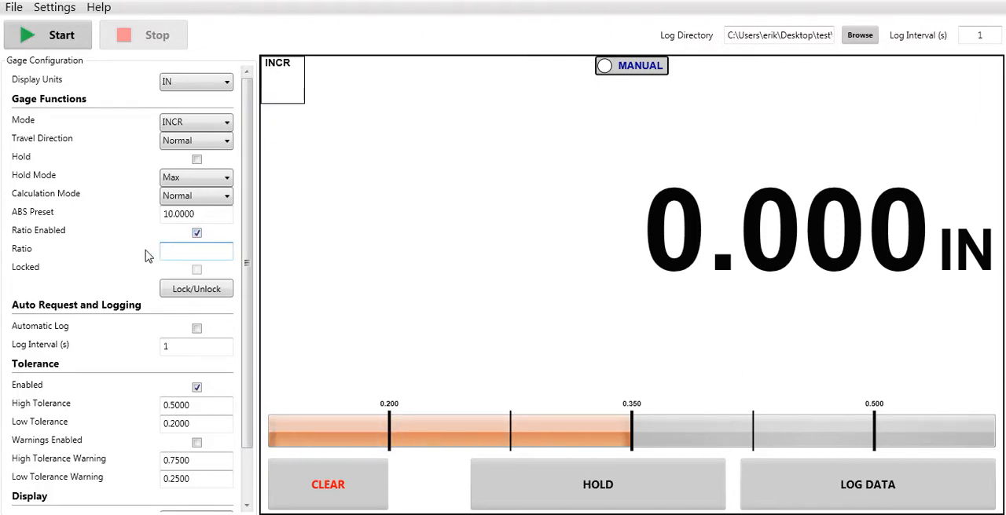
{"action": "type", "text": ".5"}
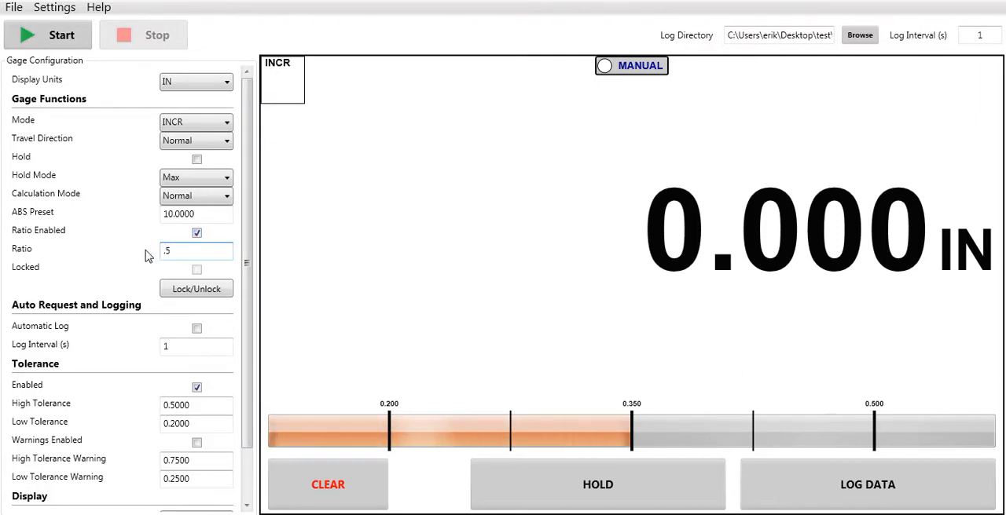
{"action": "key", "text": "Return"}
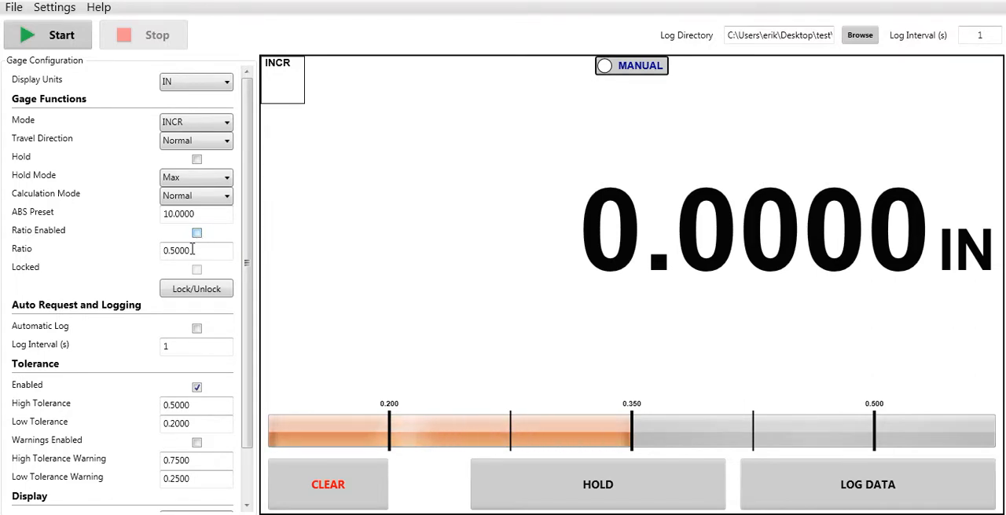
Lock the gage by entering the lock code, and unlock it again
{"action": "left_click", "coordinate": [196, 290]}
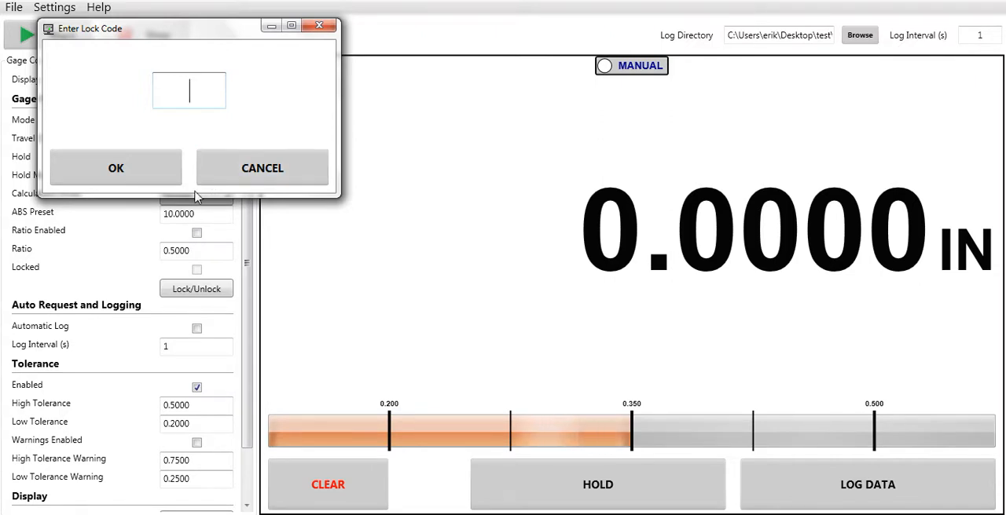
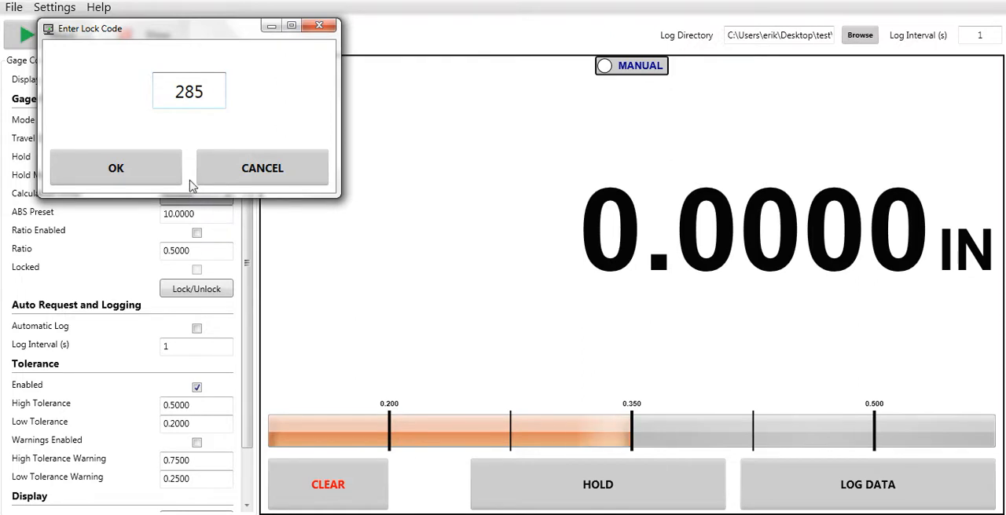
{"action": "left_click", "coordinate": [167, 175]}
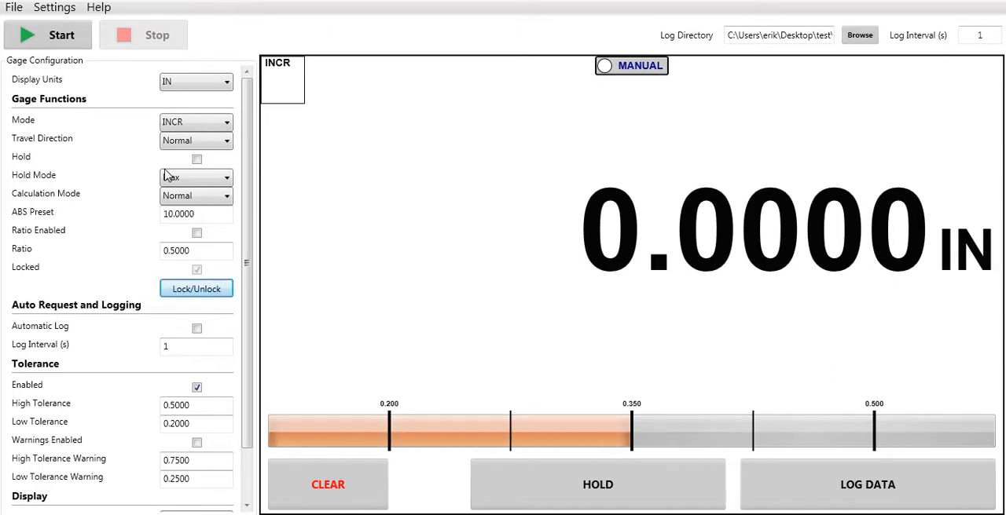
{"action": "left_click", "coordinate": [212, 295]}
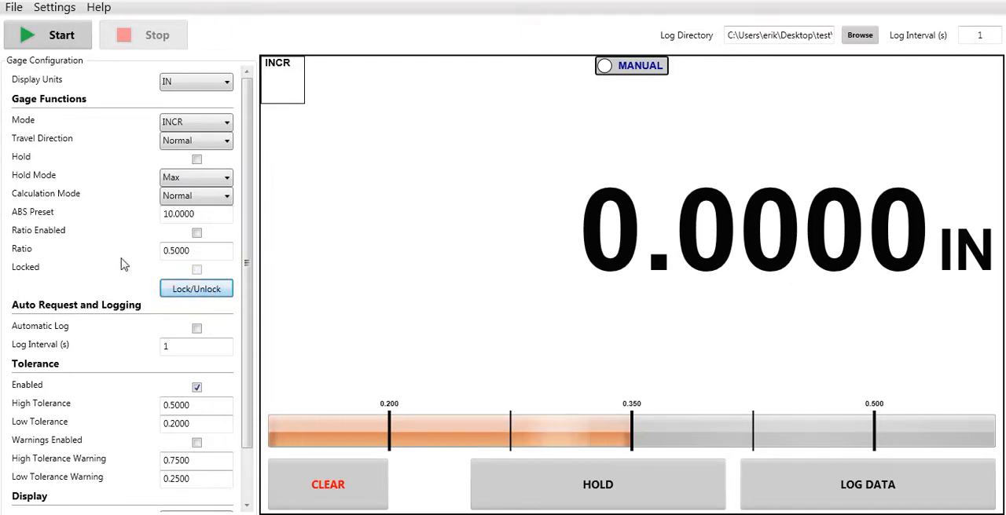
Disable the tolerance function and set the readout resolution to .00005 inch
{"action": "left_click_drag", "start_coordinate": [250, 258], "coordinate": [249, 331]}
{"action": "left_click", "coordinate": [195, 344]}
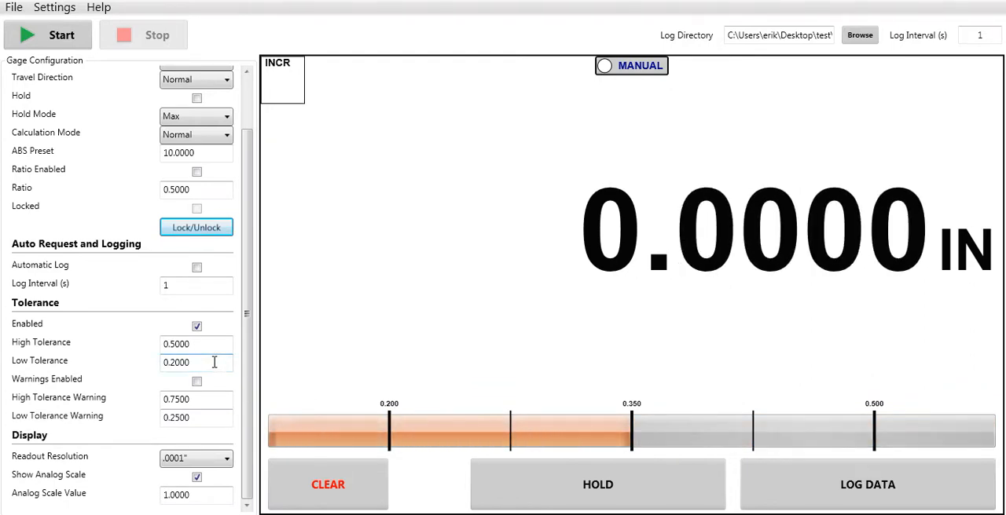
{"action": "left_click", "coordinate": [197, 329]}
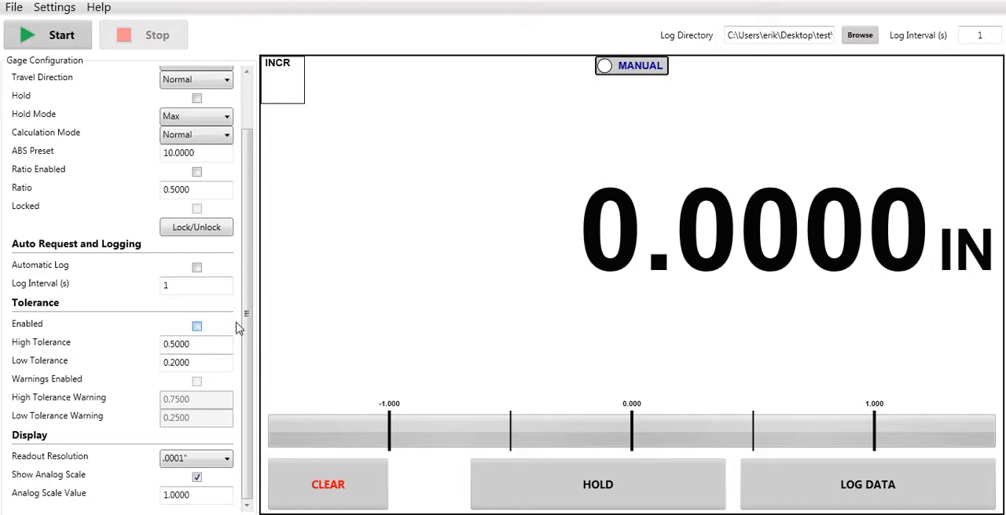
{"action": "left_click", "coordinate": [227, 462]}
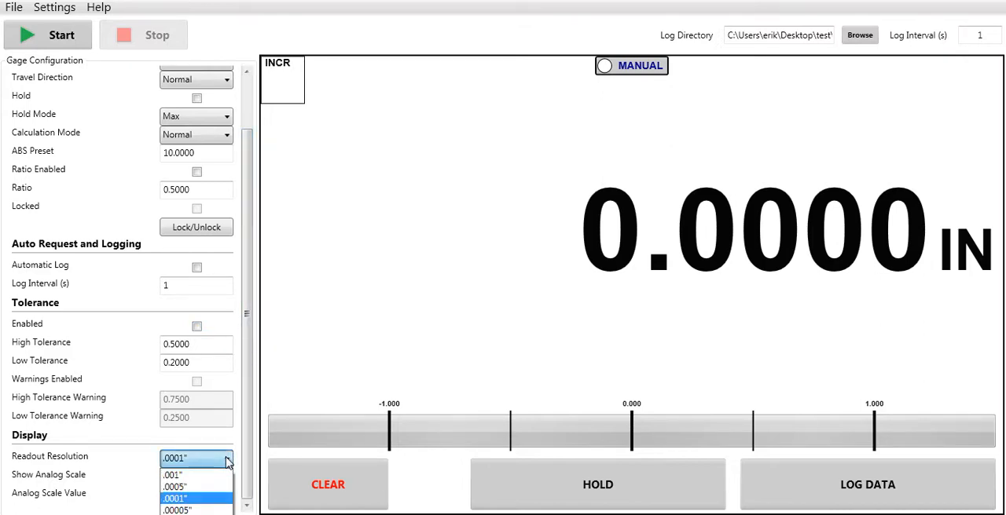
{"action": "left_click", "coordinate": [210, 511]}
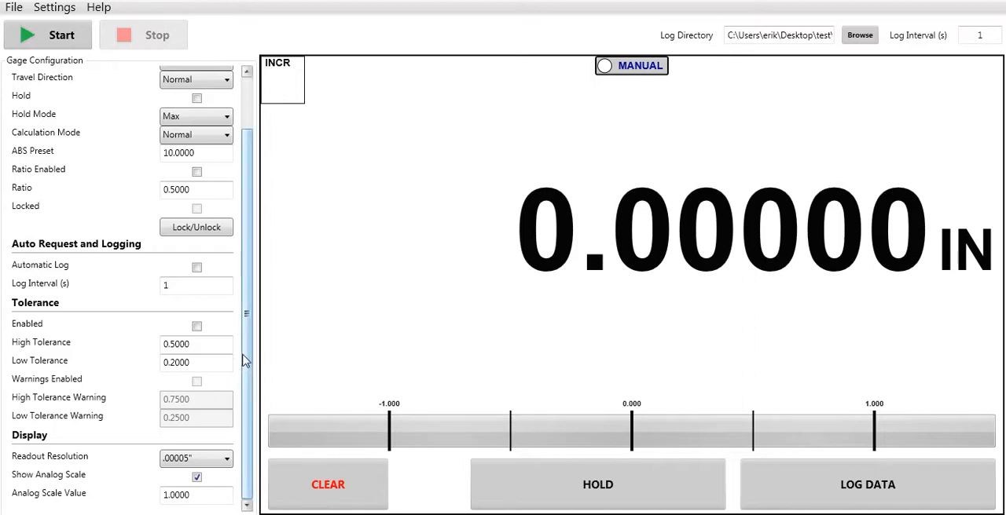
View the logged readings in the Data Viewer, close it, and hide the gage configuration
{"action": "left_click_drag", "start_coordinate": [243, 363], "coordinate": [243, 251]}
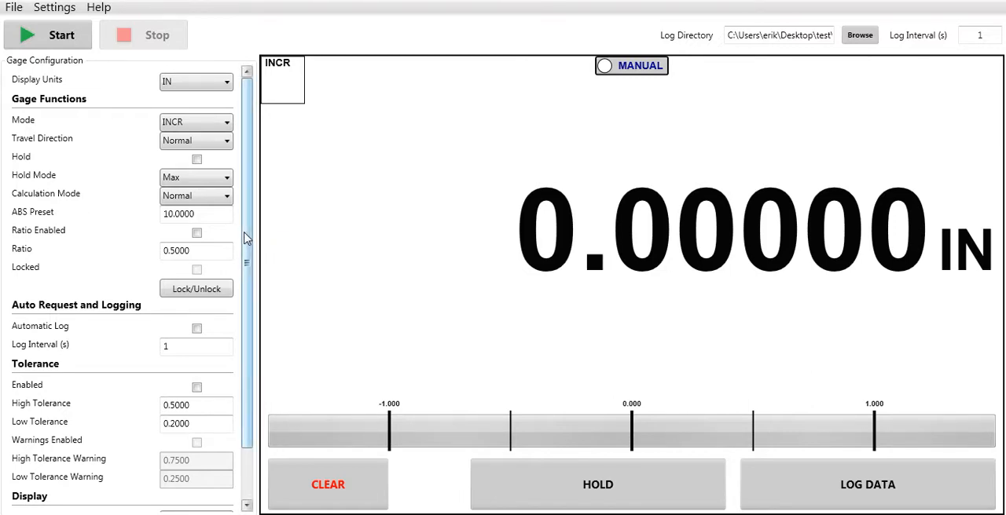
{"action": "left_click", "coordinate": [63, 8]}
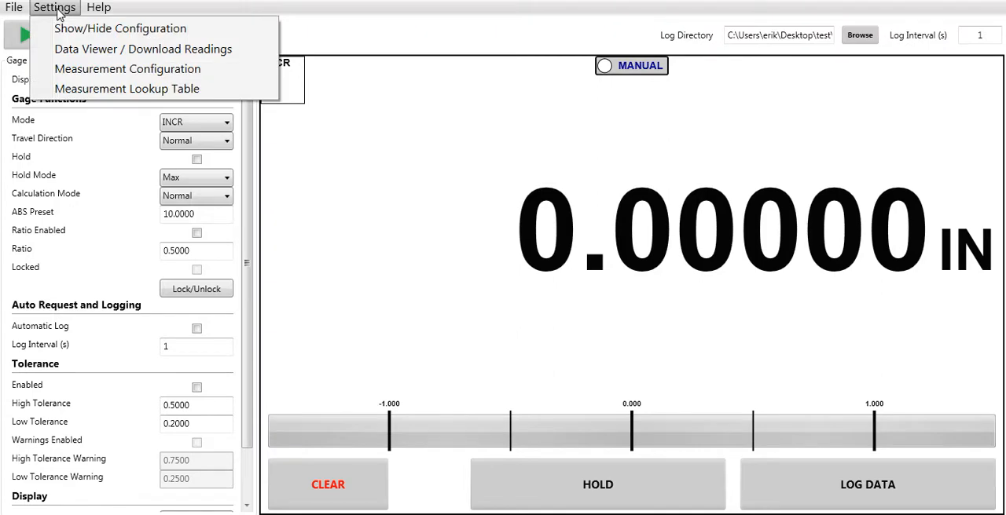
{"action": "left_click", "coordinate": [64, 49]}
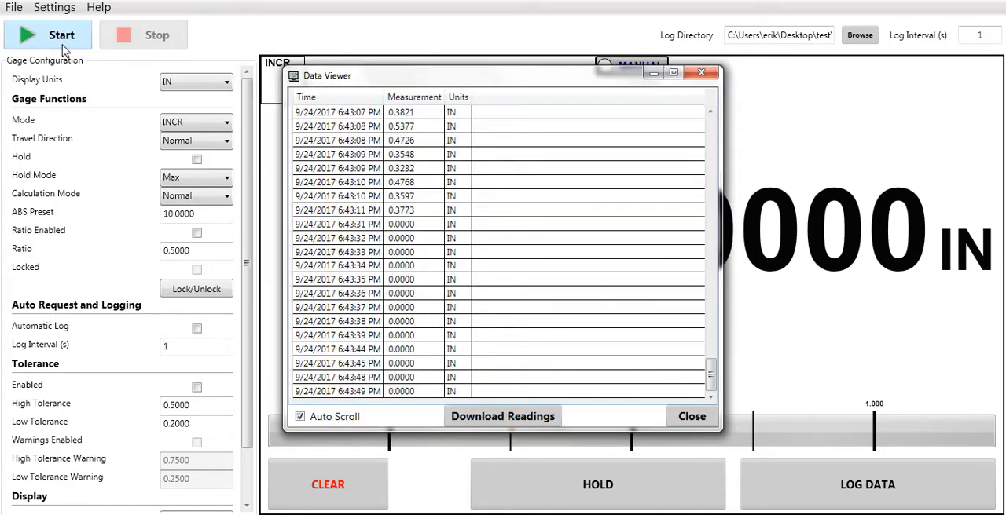
{"action": "left_click", "coordinate": [683, 418]}
{"action": "left_click", "coordinate": [49, 11]}
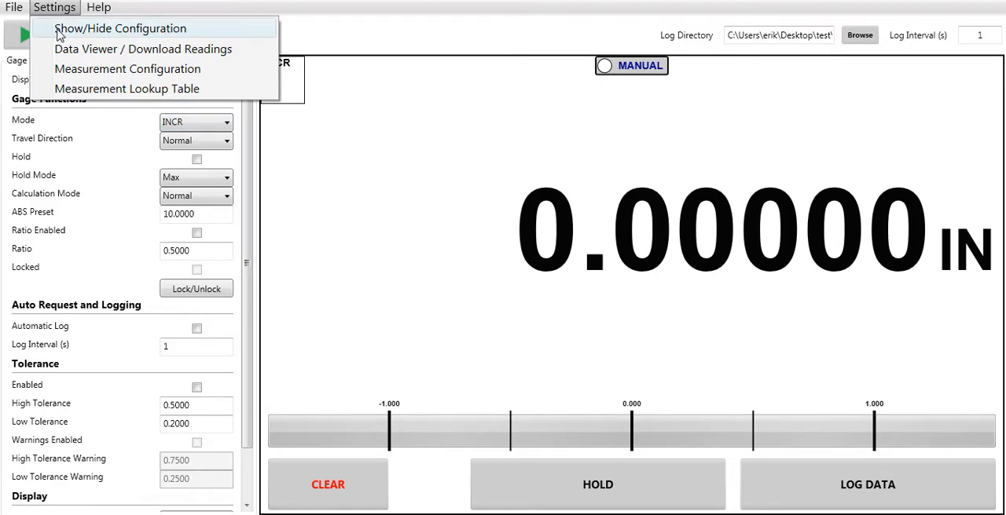
{"action": "left_click", "coordinate": [60, 32]}
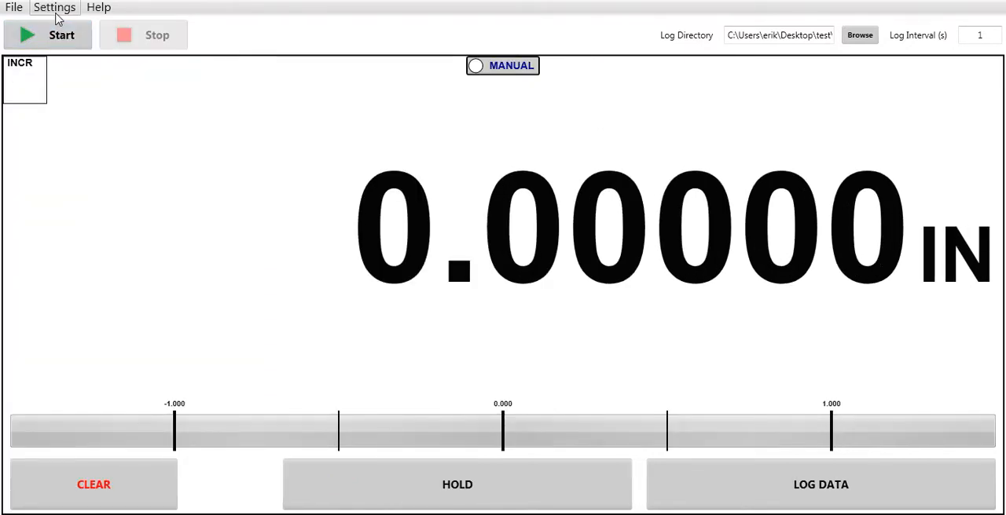
Configure the cone-shaped diameter measurement type with angle θ of 90 degrees and download it to the gage
{"action": "left_click", "coordinate": [57, 15]}
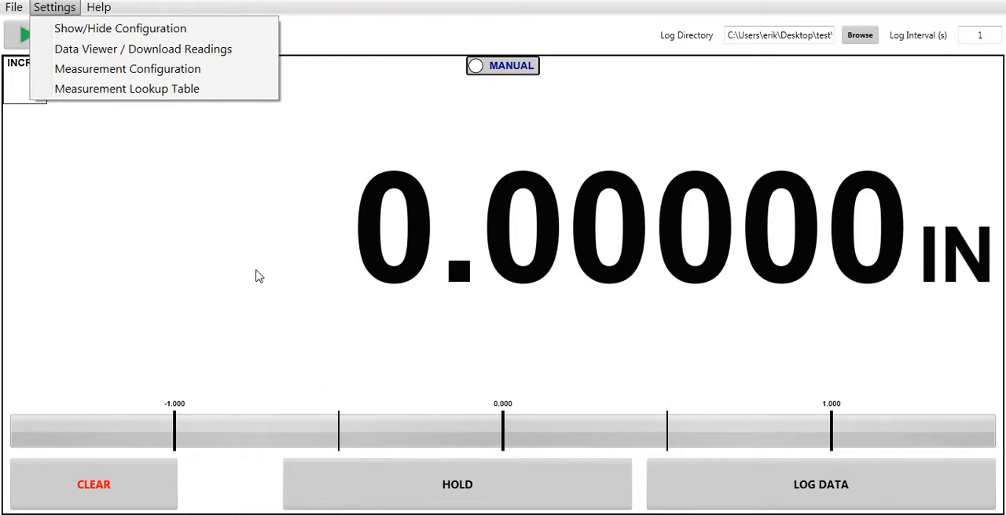
{"action": "left_click", "coordinate": [180, 82]}
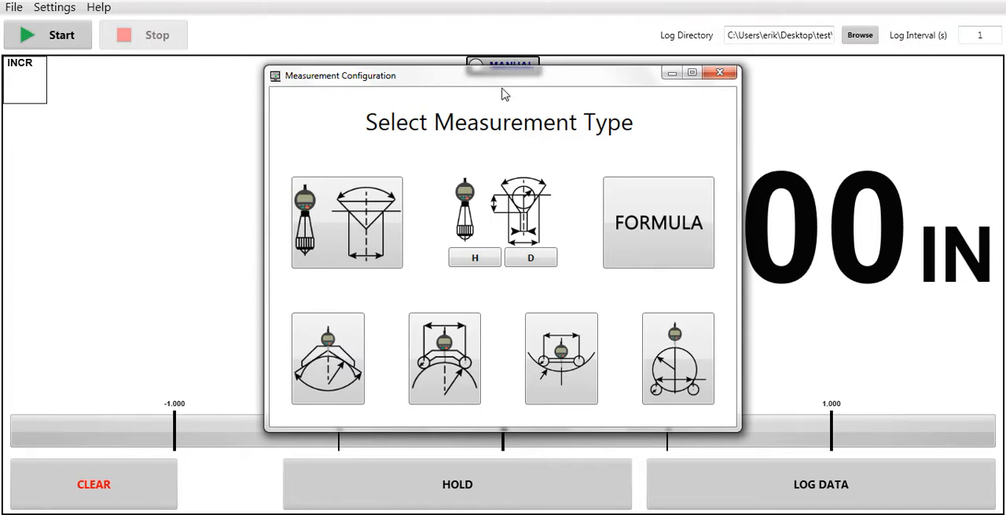
{"action": "left_click", "coordinate": [385, 220]}
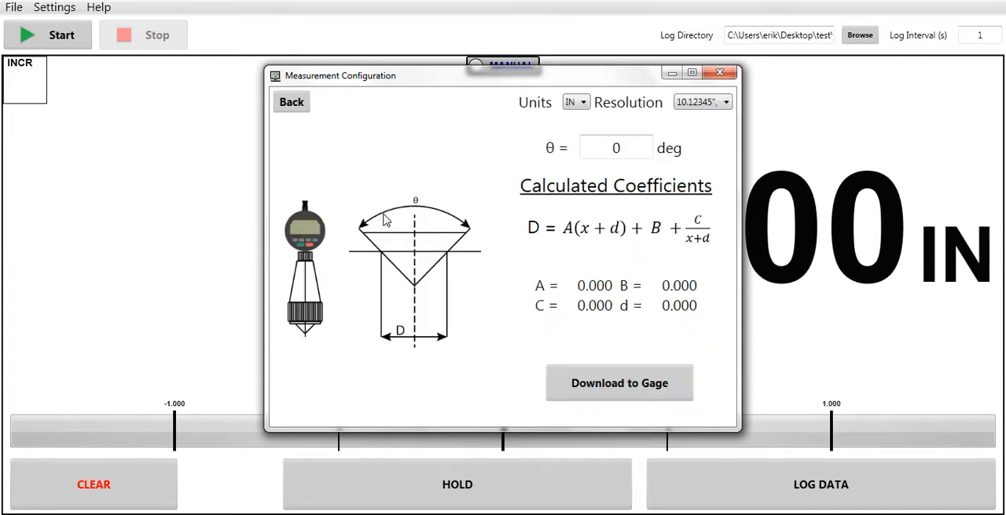
{"action": "left_click", "coordinate": [639, 145]}
{"action": "key", "text": "BackSpace"}
{"action": "type", "text": "90"}
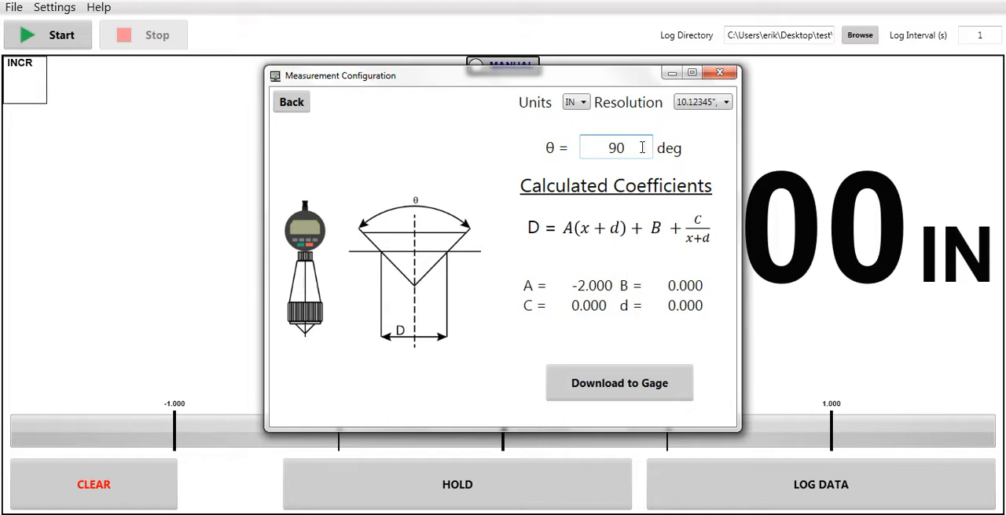
{"action": "left_click", "coordinate": [620, 387]}
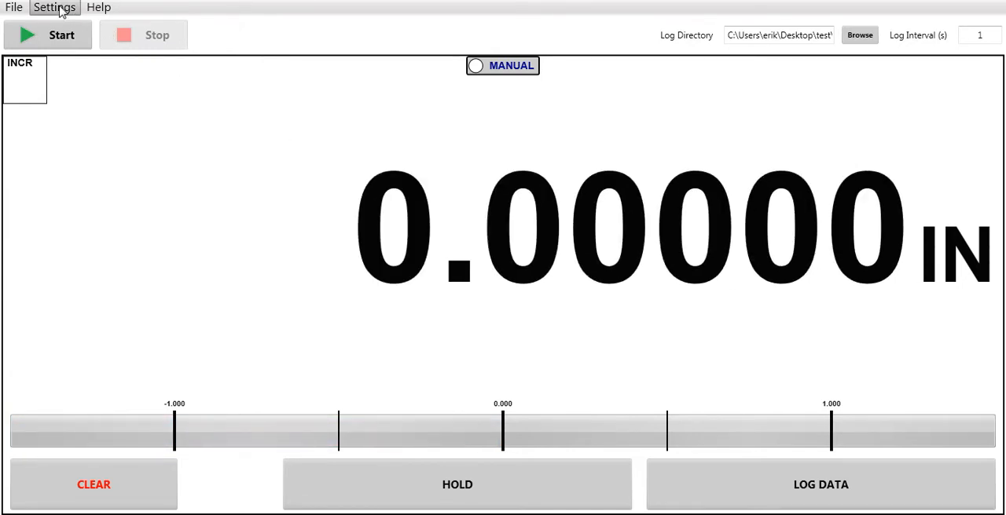
Examine the parameters of the cone diameter, convex radius, concave radius and circle-on-rollers measurement types, and close the measurement configuration
{"action": "left_click", "coordinate": [59, 11]}
{"action": "left_click", "coordinate": [63, 69]}
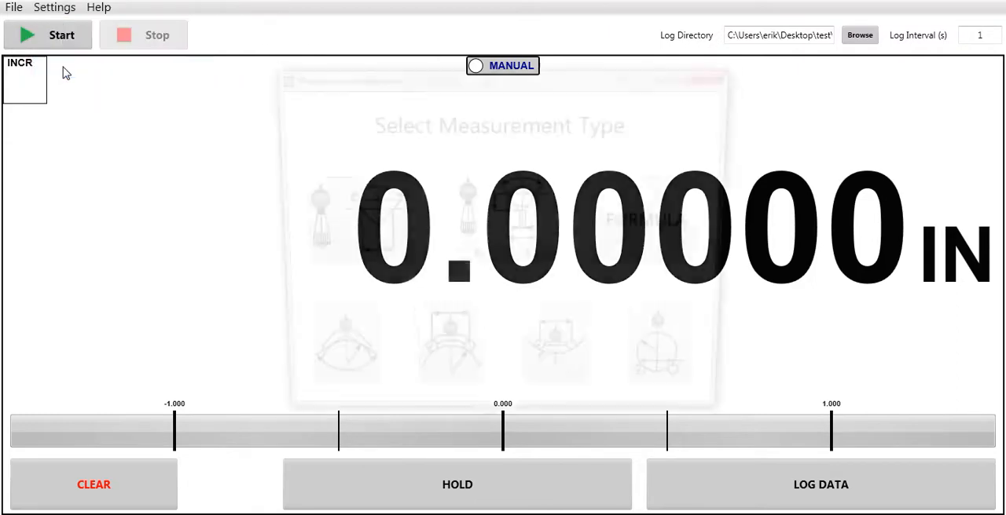
{"action": "left_click", "coordinate": [351, 251]}
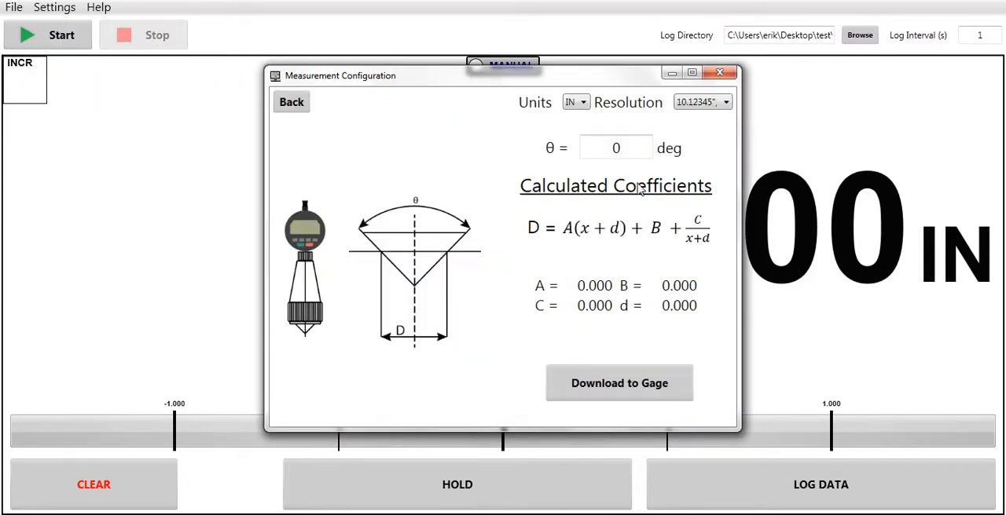
{"action": "left_click", "coordinate": [305, 99]}
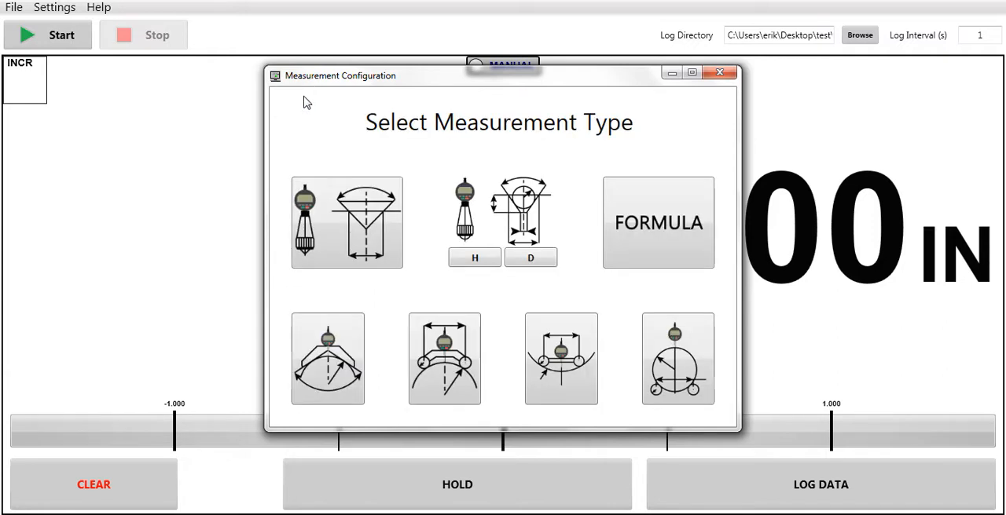
{"action": "left_click", "coordinate": [444, 363]}
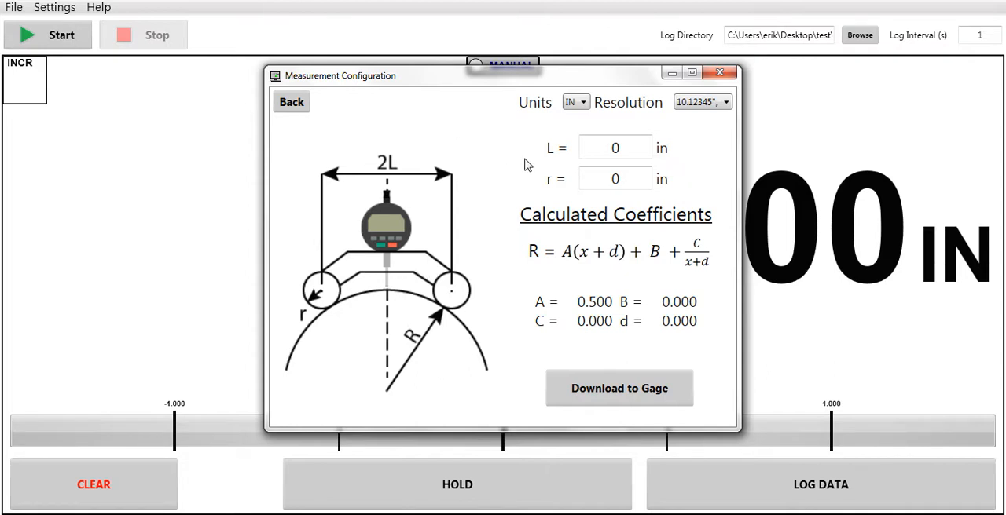
{"action": "left_click", "coordinate": [304, 100]}
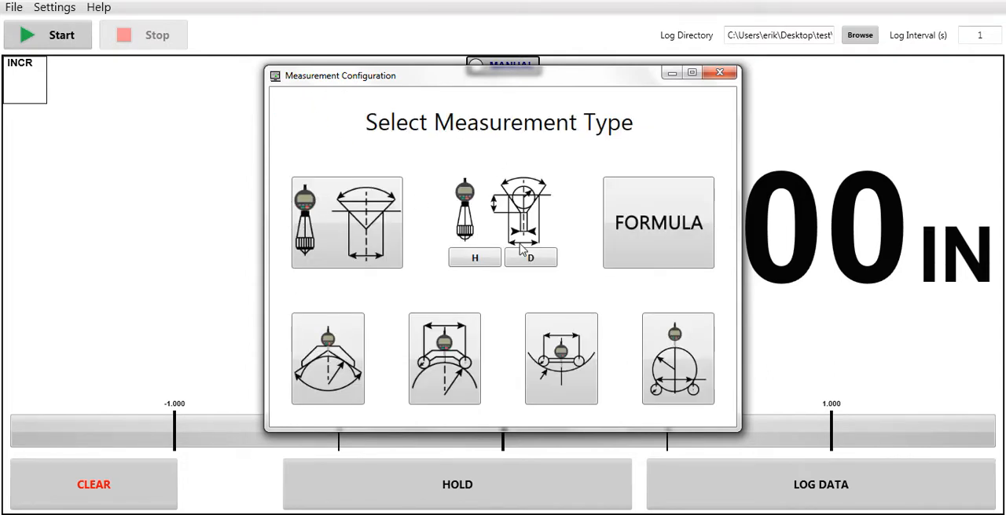
{"action": "left_click", "coordinate": [563, 334]}
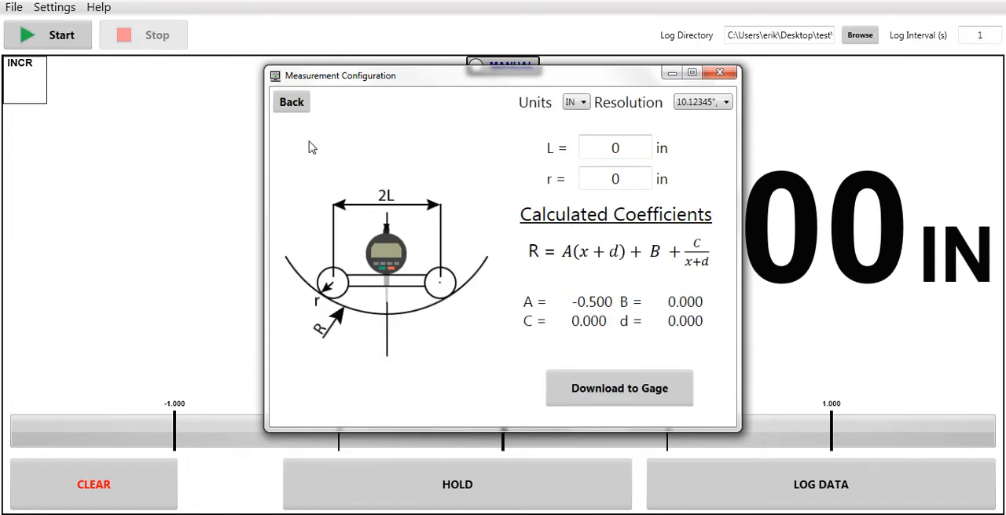
{"action": "left_click", "coordinate": [302, 110]}
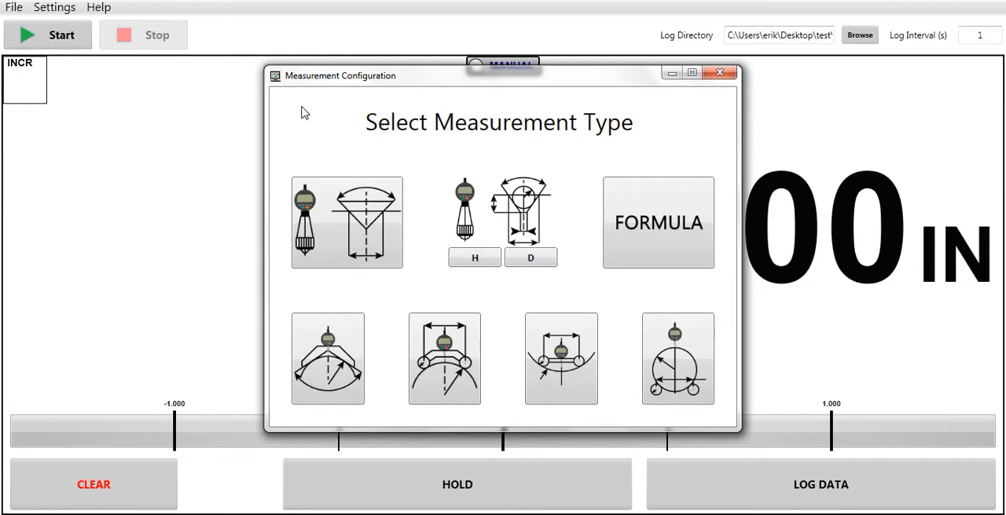
{"action": "left_click", "coordinate": [681, 381]}
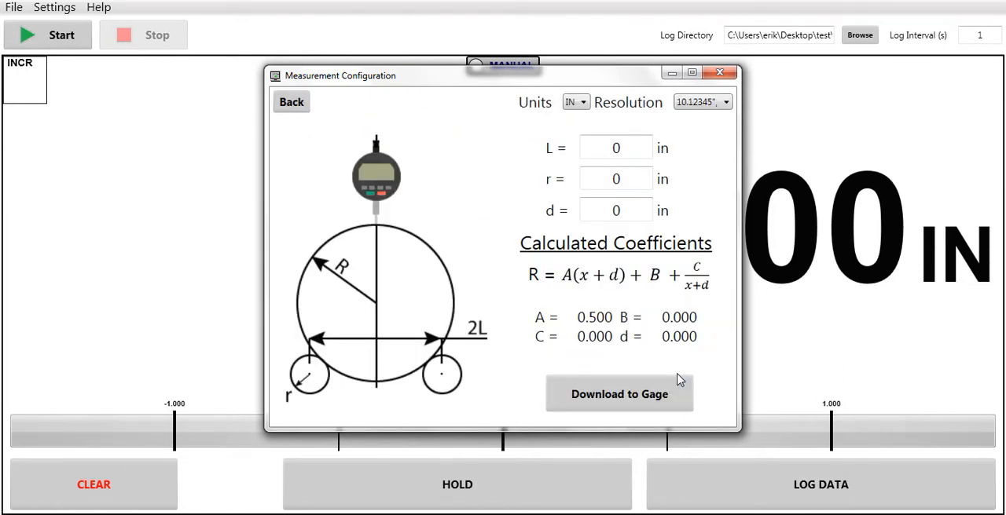
{"action": "left_click", "coordinate": [302, 111]}
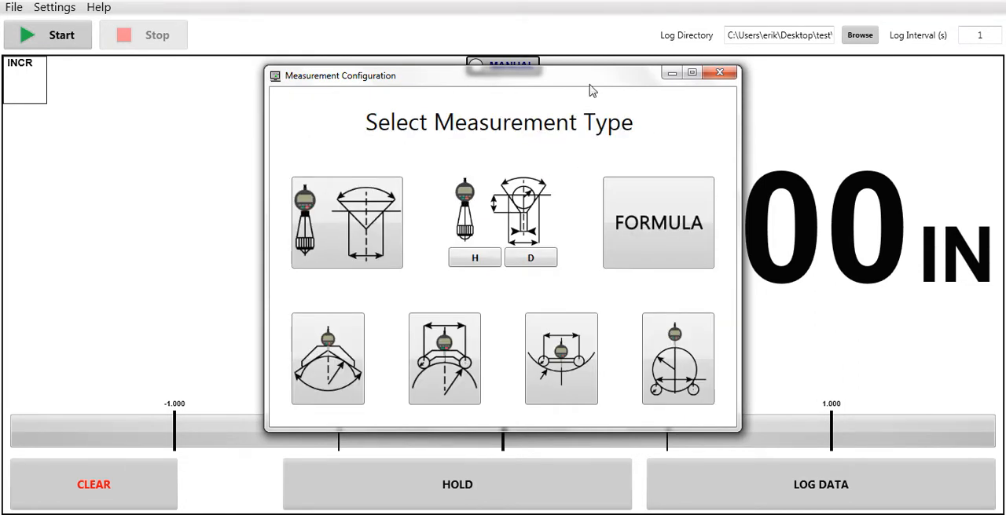
{"action": "left_click", "coordinate": [719, 73]}
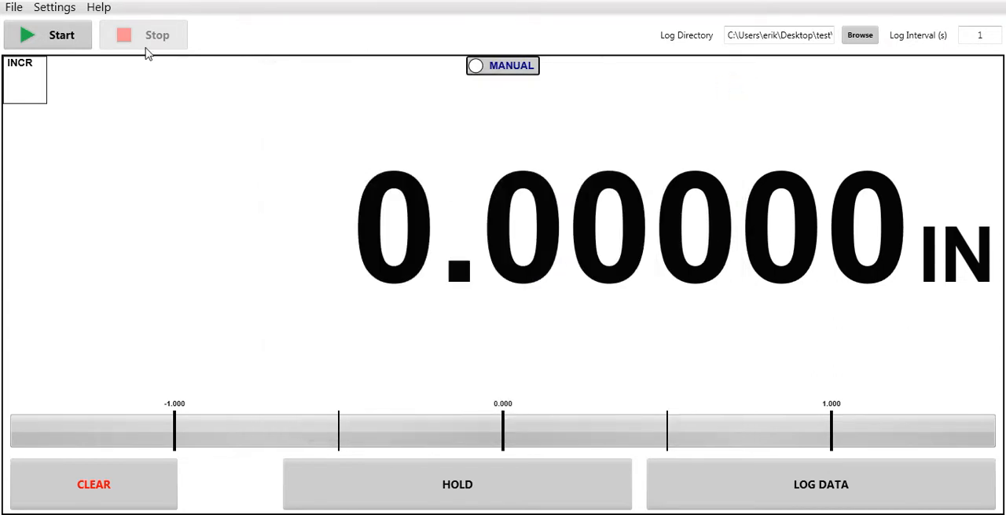
Open the Measurement Lookup Table and clear all its rows
{"action": "left_click", "coordinate": [66, 10]}
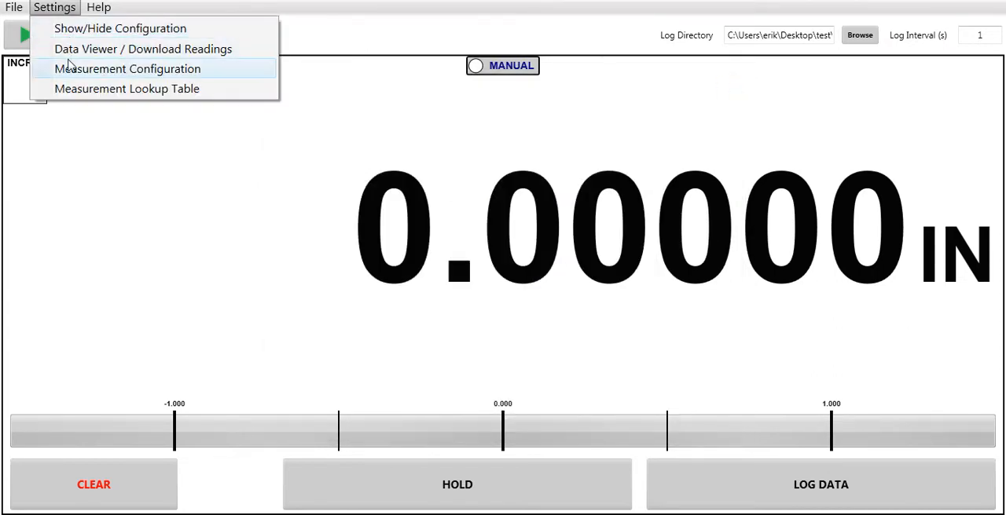
{"action": "left_click", "coordinate": [69, 93]}
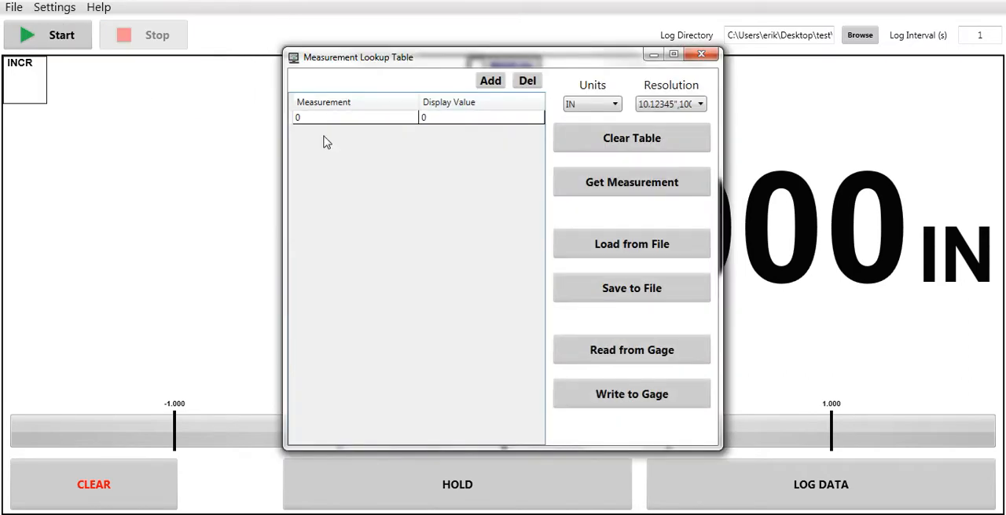
{"action": "left_click", "coordinate": [602, 151]}
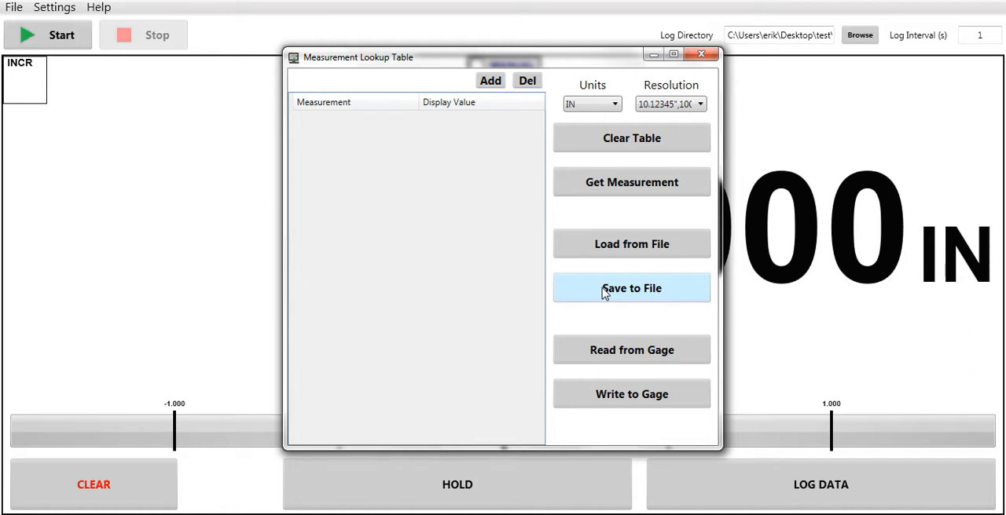
Add two rows to the lookup table, keeping the first at 0 and mapping measurement 0.100 to display value 0.222 in the second
{"action": "left_click", "coordinate": [496, 86]}
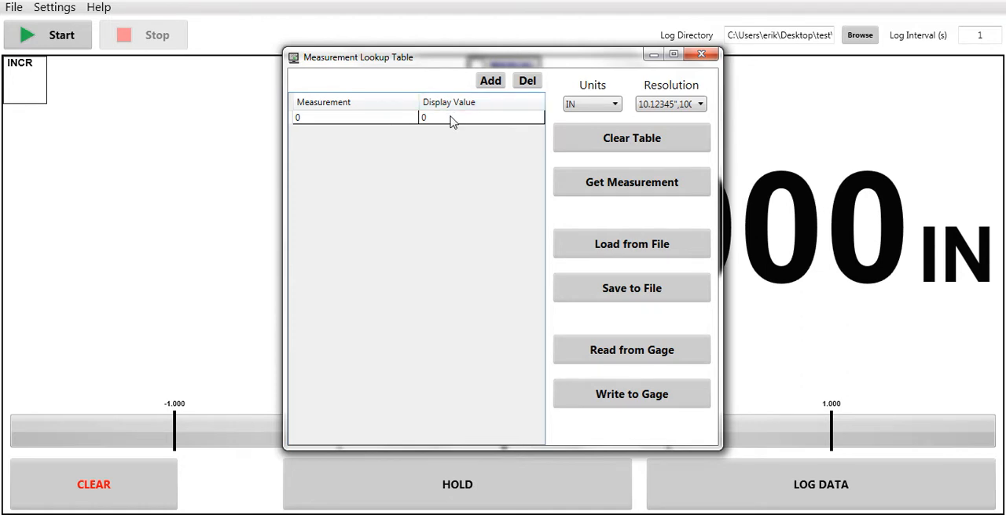
{"action": "left_click", "coordinate": [389, 118]}
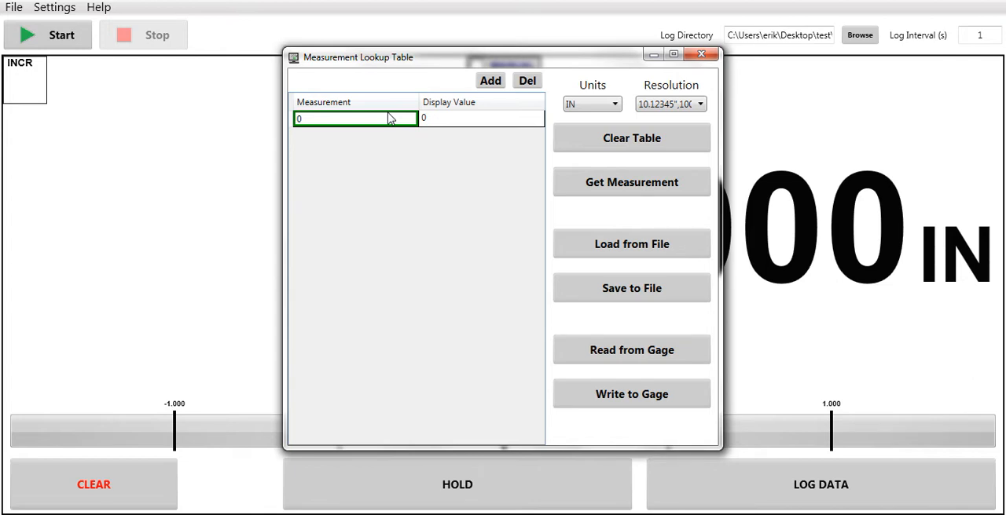
{"action": "left_click", "coordinate": [488, 82]}
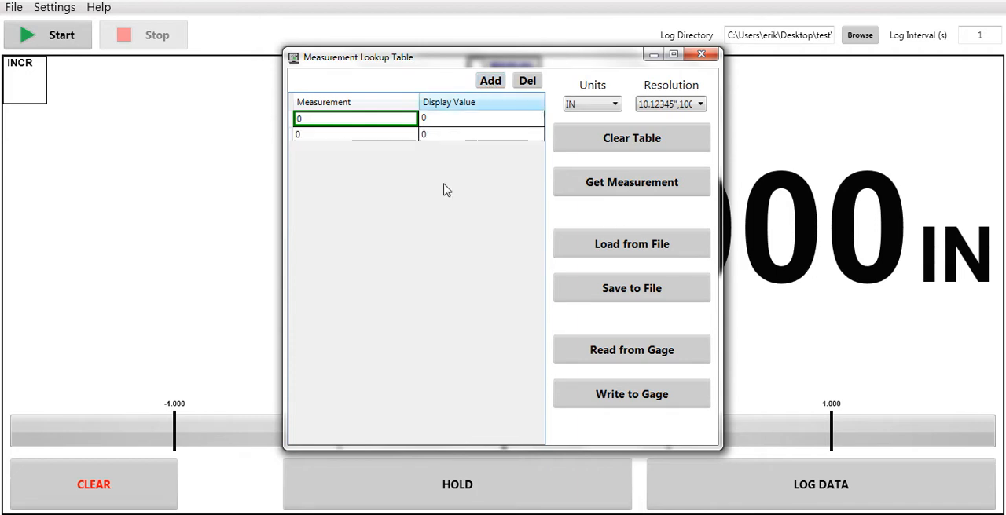
{"action": "left_click", "coordinate": [395, 139]}
{"action": "key", "text": "BackSpace"}
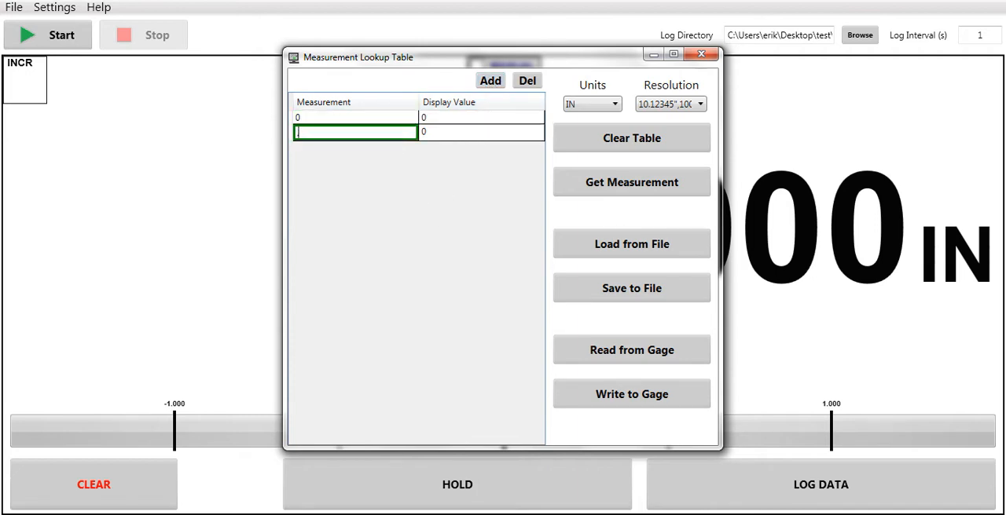
{"action": "type", "text": ".100"}
{"action": "left_click", "coordinate": [456, 134]}
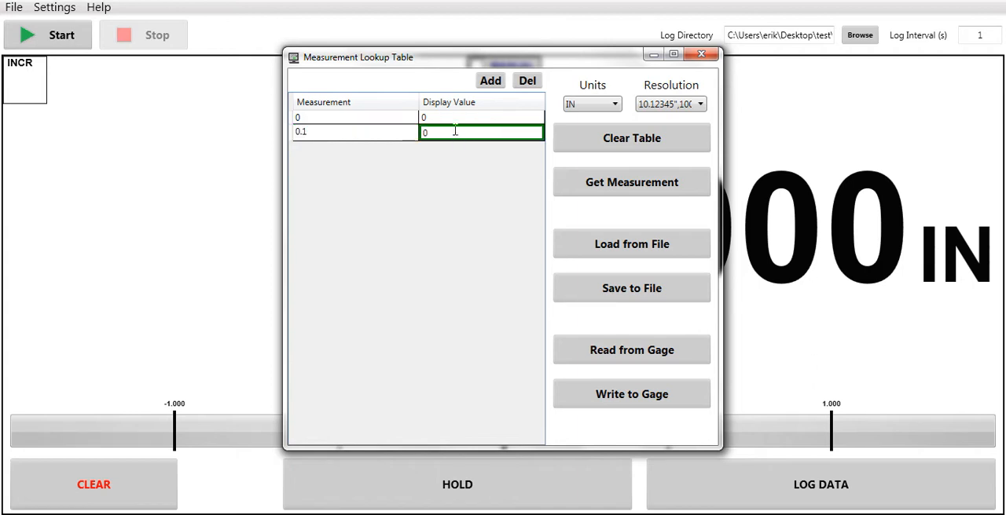
{"action": "key", "text": "BackSpace"}
{"action": "type", "text": ".222"}
{"action": "key", "text": "Return"}
Add more than twenty blank rows below the 0.1 measurement row, review the table, and close the Measurement Lookup Table
{"action": "left_click", "coordinate": [491, 82]}
{"action": "left_click", "coordinate": [492, 82]}
{"action": "left_click", "coordinate": [492, 81]}
{"action": "left_click", "coordinate": [492, 82]}
{"action": "left_click", "coordinate": [492, 81]}
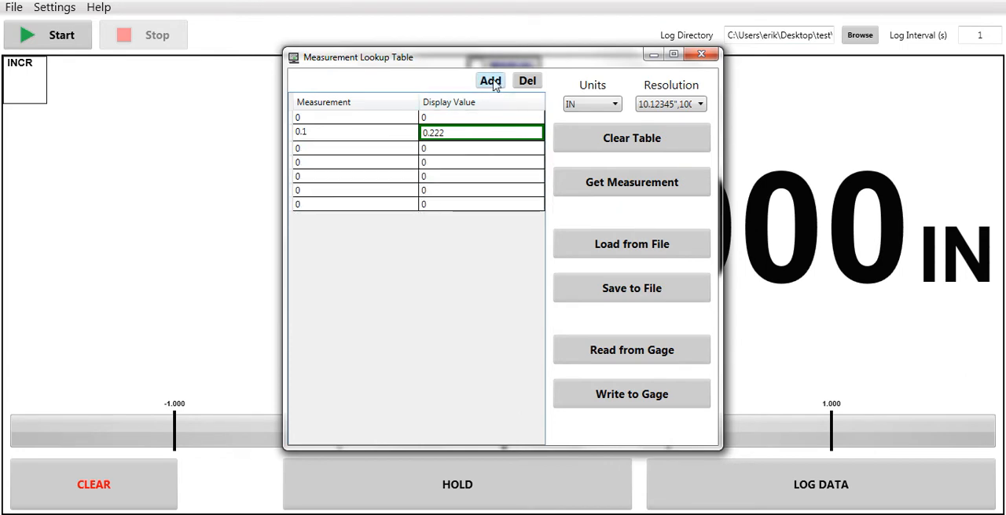
{"action": "left_click", "coordinate": [492, 82]}
{"action": "left_click", "coordinate": [492, 82]}
{"action": "left_click", "coordinate": [492, 81]}
{"action": "left_click", "coordinate": [492, 82]}
{"action": "left_click", "coordinate": [492, 82]}
{"action": "left_click", "coordinate": [492, 82]}
{"action": "left_click", "coordinate": [491, 81]}
{"action": "left_click", "coordinate": [492, 81]}
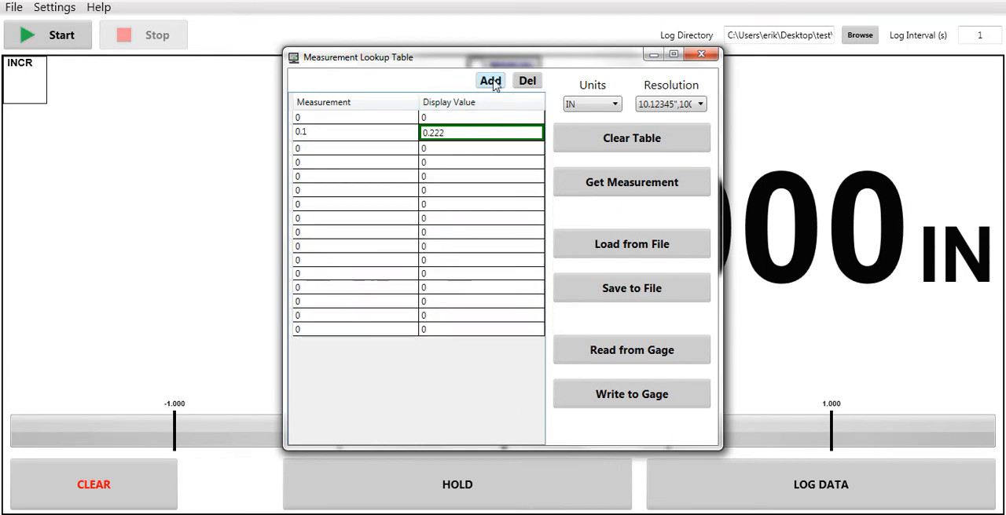
{"action": "left_click", "coordinate": [492, 81]}
{"action": "left_click", "coordinate": [491, 82]}
{"action": "left_click", "coordinate": [492, 82]}
{"action": "left_click", "coordinate": [492, 82]}
{"action": "left_click", "coordinate": [491, 82]}
{"action": "left_click", "coordinate": [492, 82]}
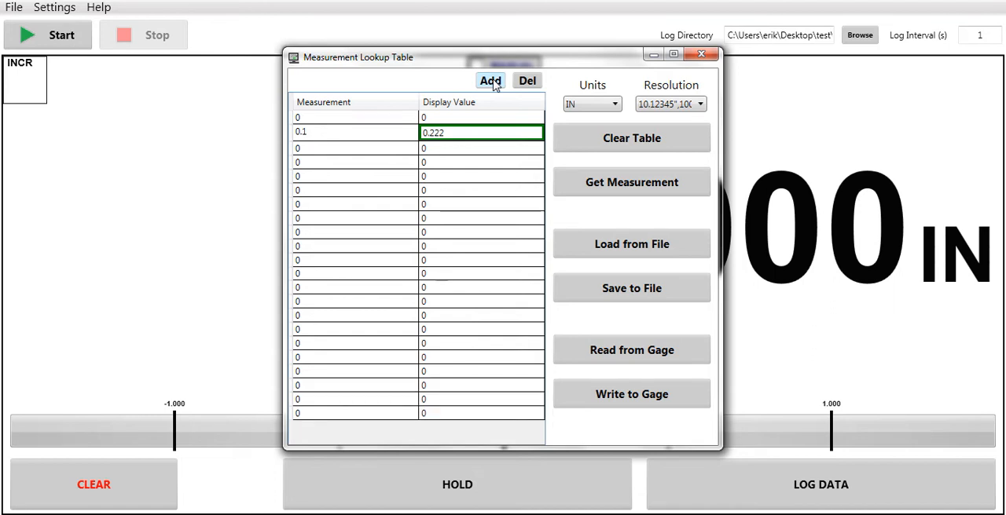
{"action": "left_click", "coordinate": [492, 82]}
{"action": "left_click", "coordinate": [492, 82]}
{"action": "left_click", "coordinate": [492, 82]}
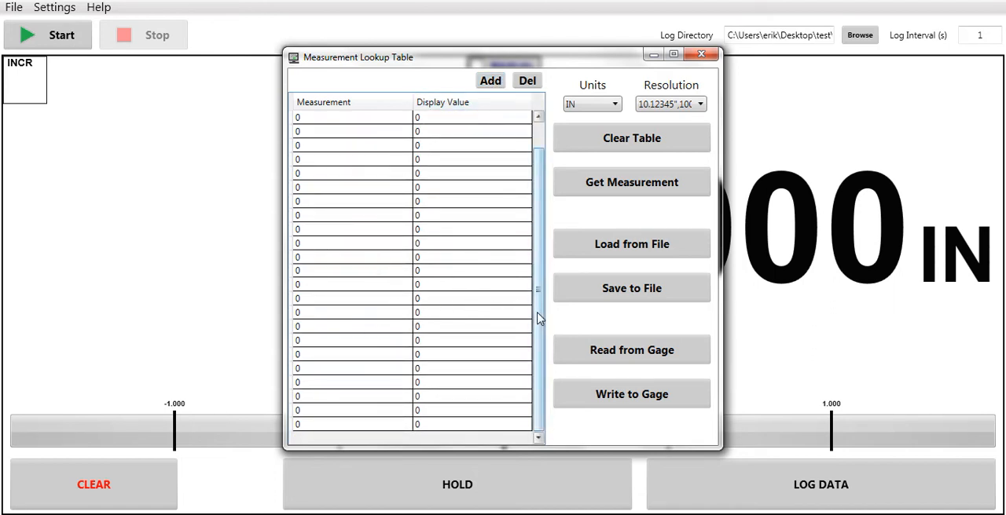
{"action": "left_click_drag", "start_coordinate": [537, 316], "coordinate": [534, 192]}
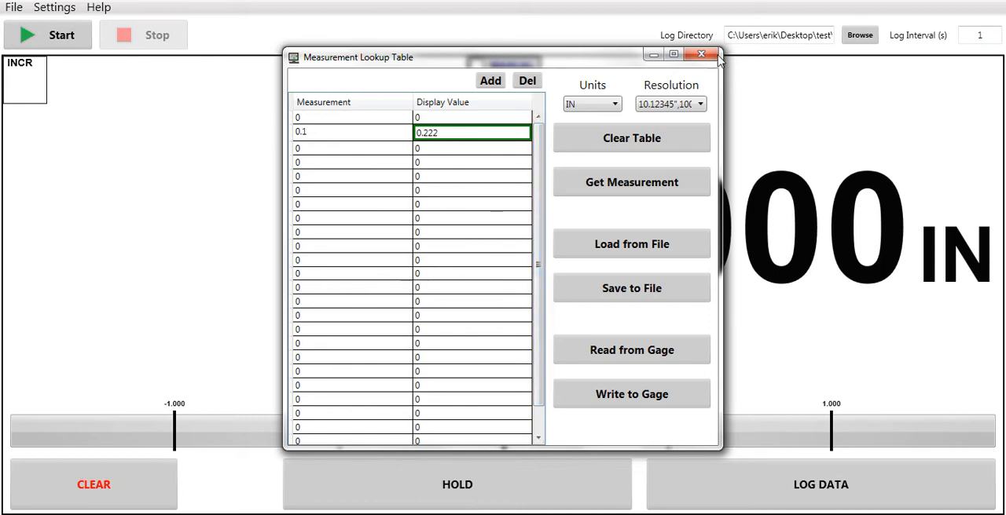
{"action": "left_click", "coordinate": [702, 55]}
Show the gage configuration and set the Calculation Mode to Normal
{"action": "left_click", "coordinate": [48, 9]}
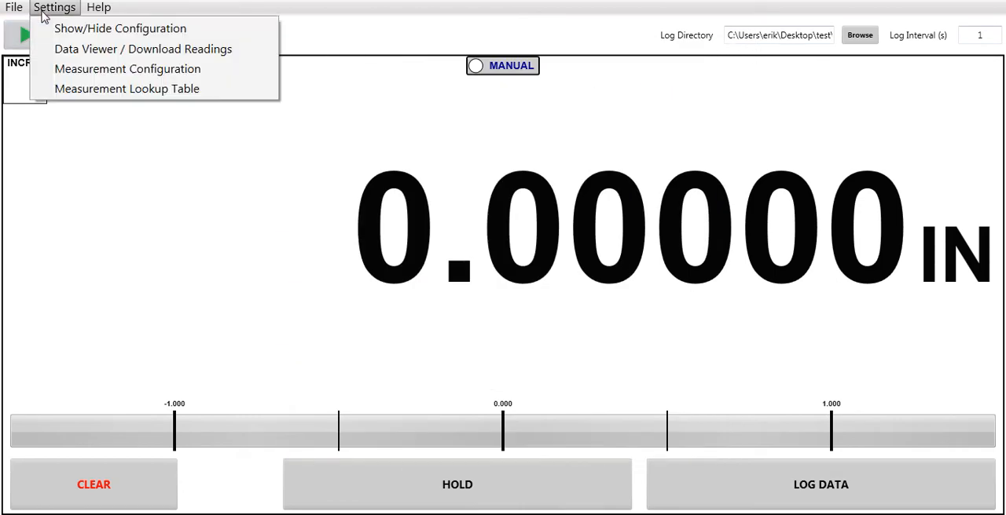
{"action": "left_click", "coordinate": [118, 28]}
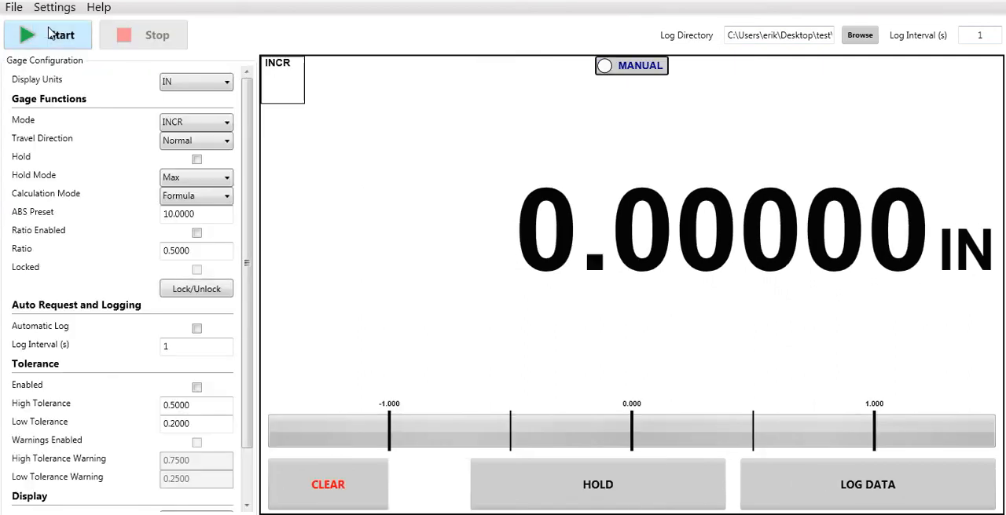
{"action": "left_click", "coordinate": [225, 197]}
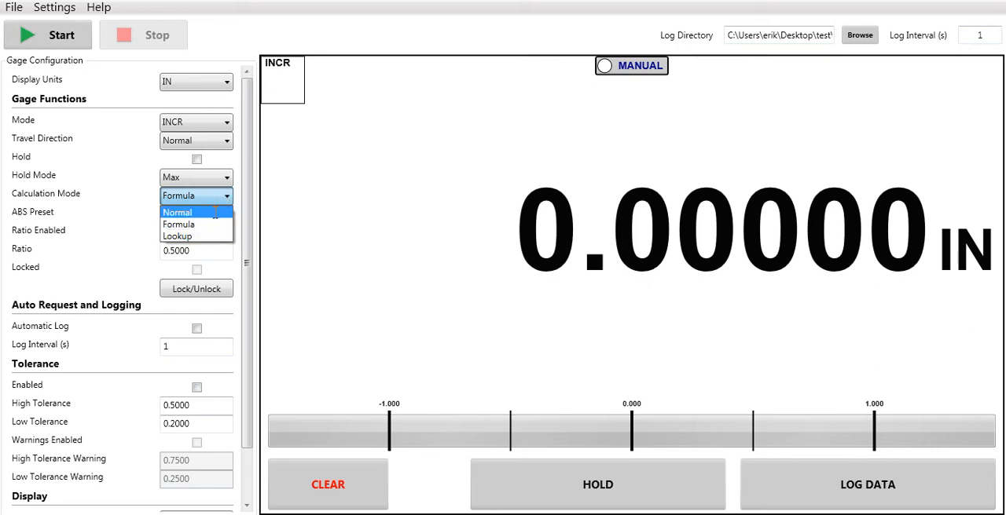
{"action": "left_click", "coordinate": [216, 213]}
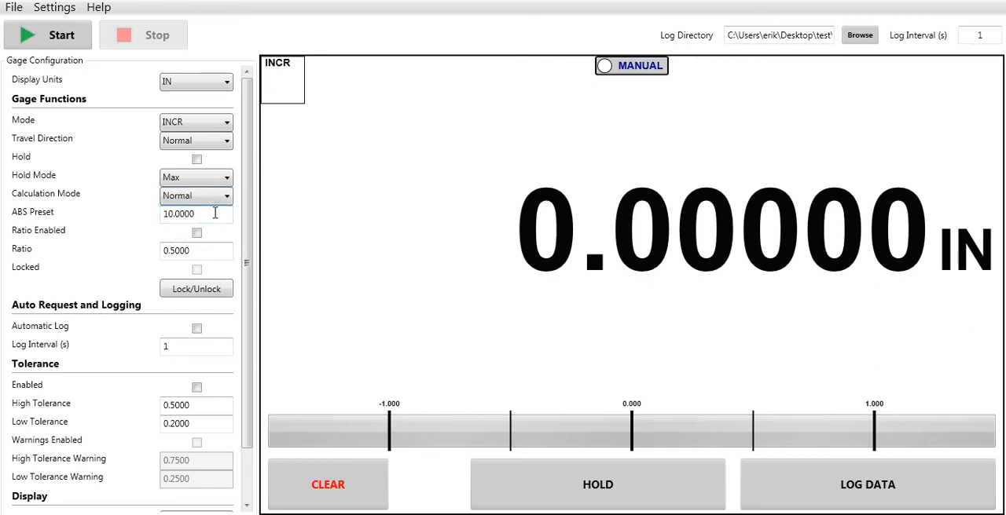